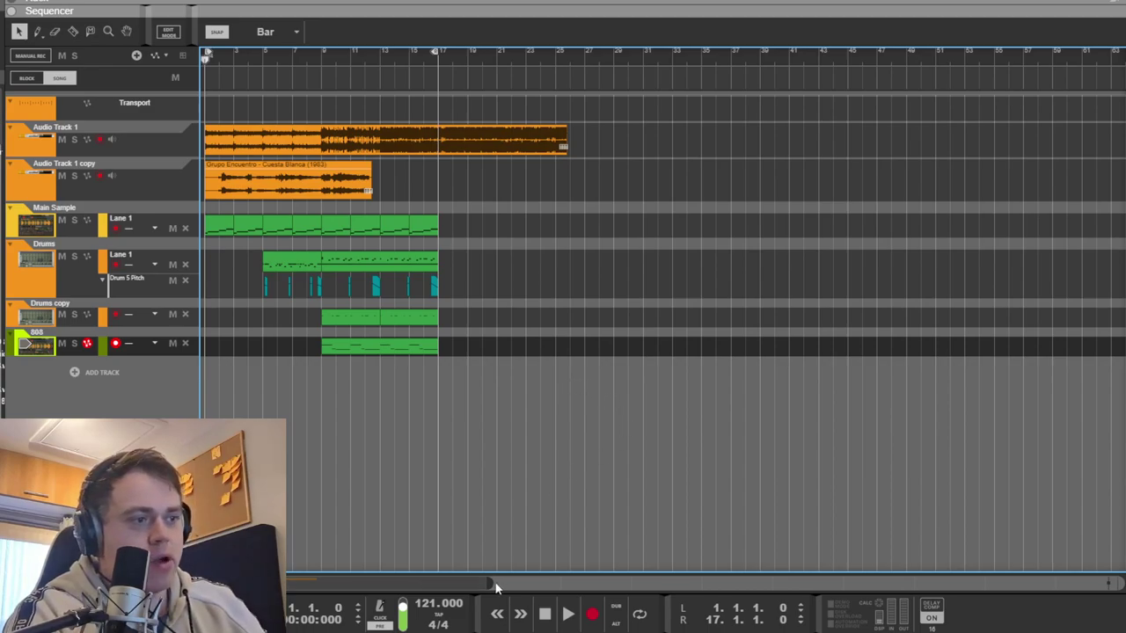
# Zoom the arrangement in on bars 1 to 17 and examine the sample, drum and 808 clips from bar 9 onward.
pyautogui.moveTo(495, 588); pyautogui.dragTo(303, 547)
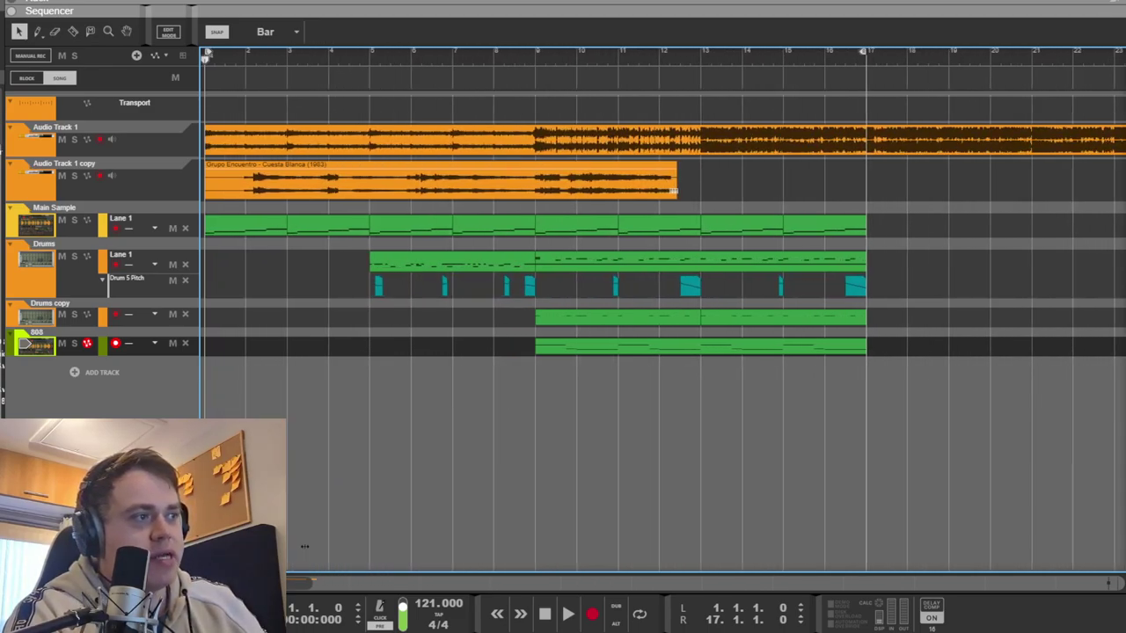
pyautogui.moveTo(930, 350); pyautogui.dragTo(584, 230)
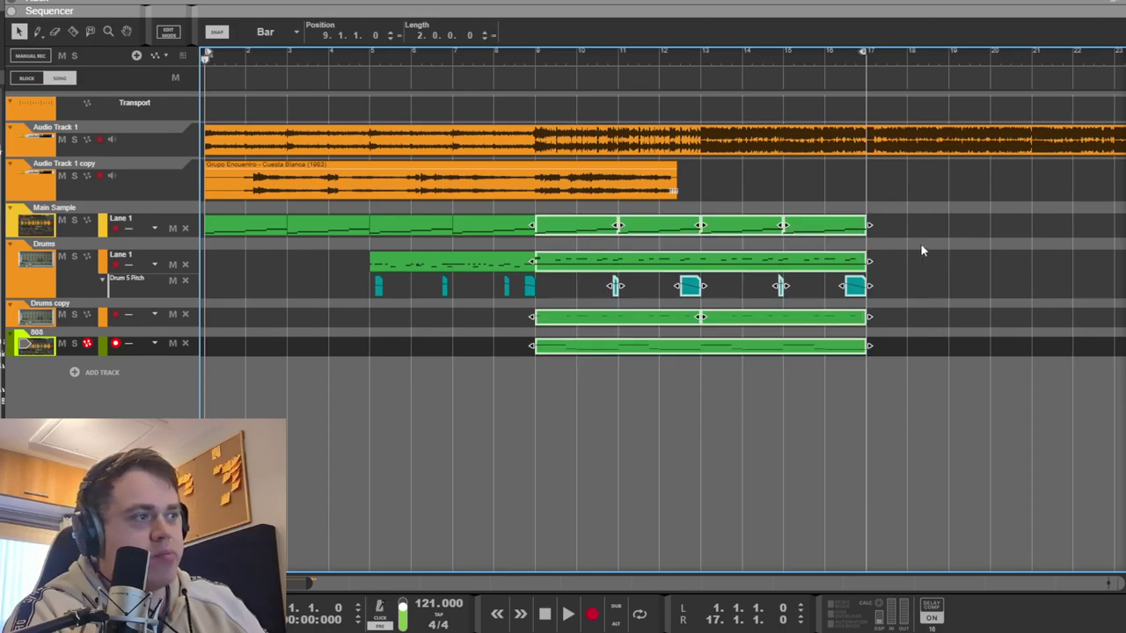
pyautogui.moveTo(904, 232); pyautogui.dragTo(613, 253)
pyautogui.moveTo(894, 248); pyautogui.dragTo(824, 339)
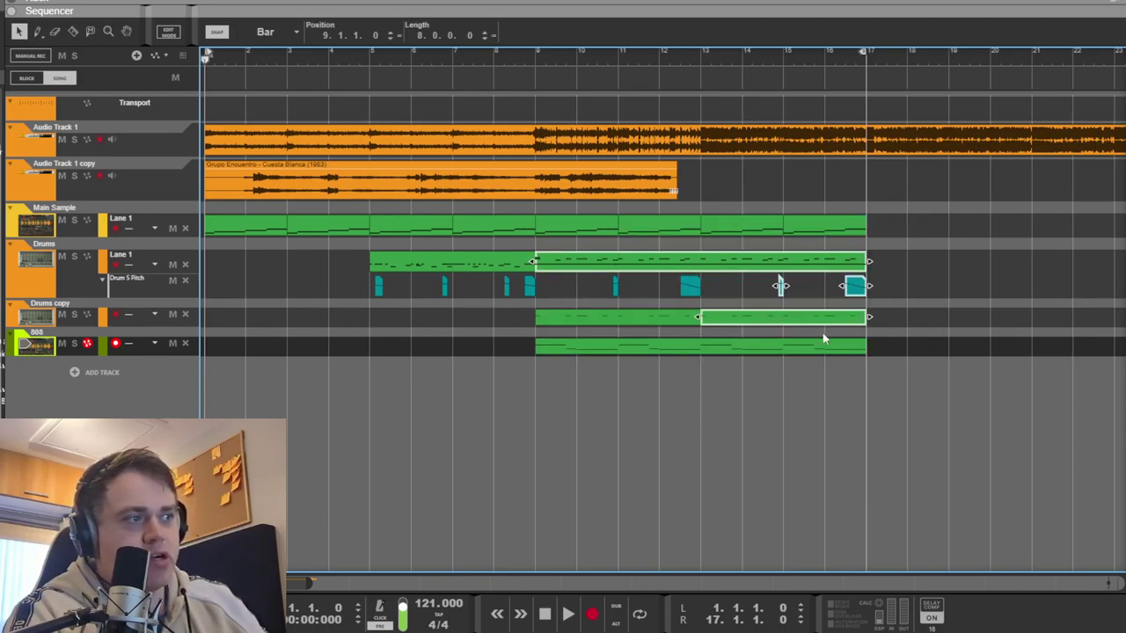
pyautogui.moveTo(917, 345); pyautogui.dragTo(792, 360)
pyautogui.click(978, 338)
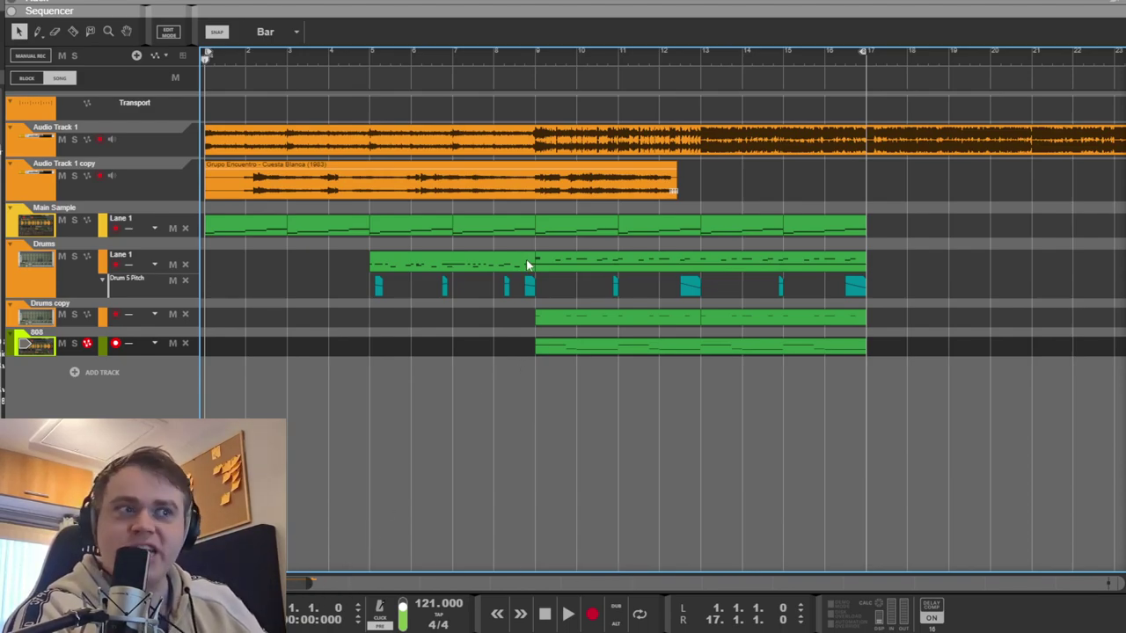
# Play the beat from bar 1 and watch the Main Sample's Mimic sampler in the rack.
pyautogui.press('space')
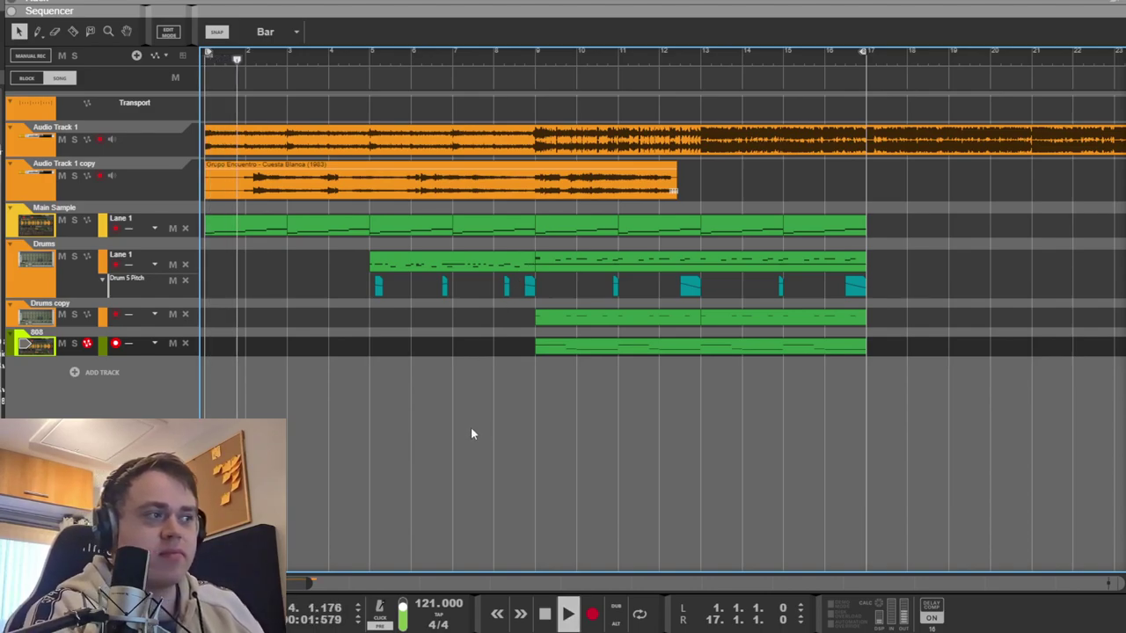
pyautogui.press('F7')
pyautogui.scroll(-15, 445, 422)
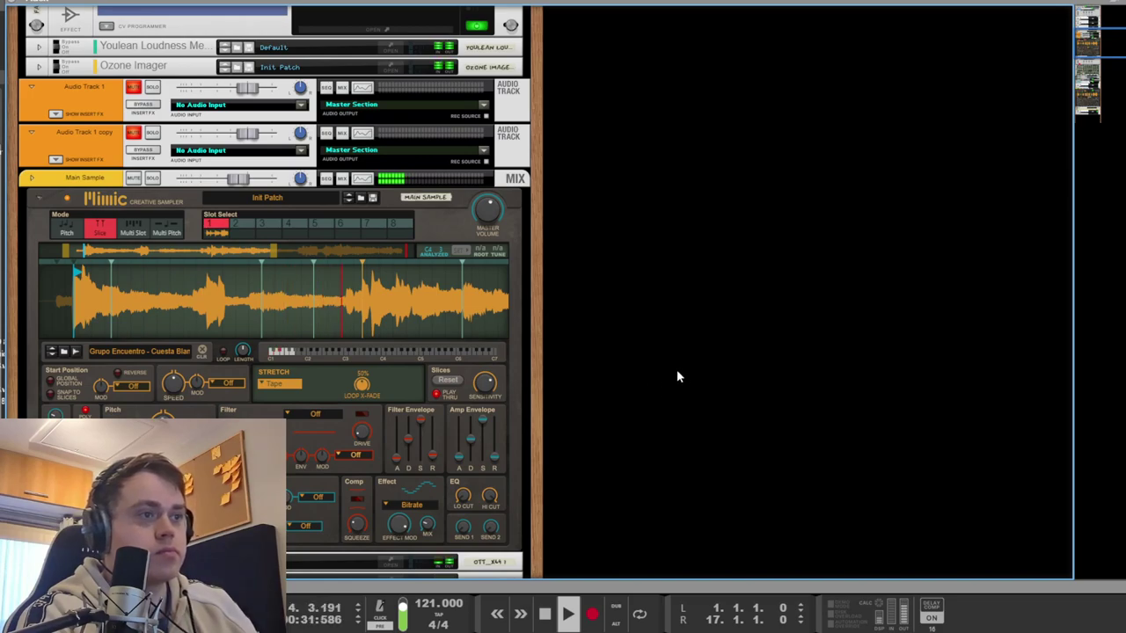
pyautogui.press('space')
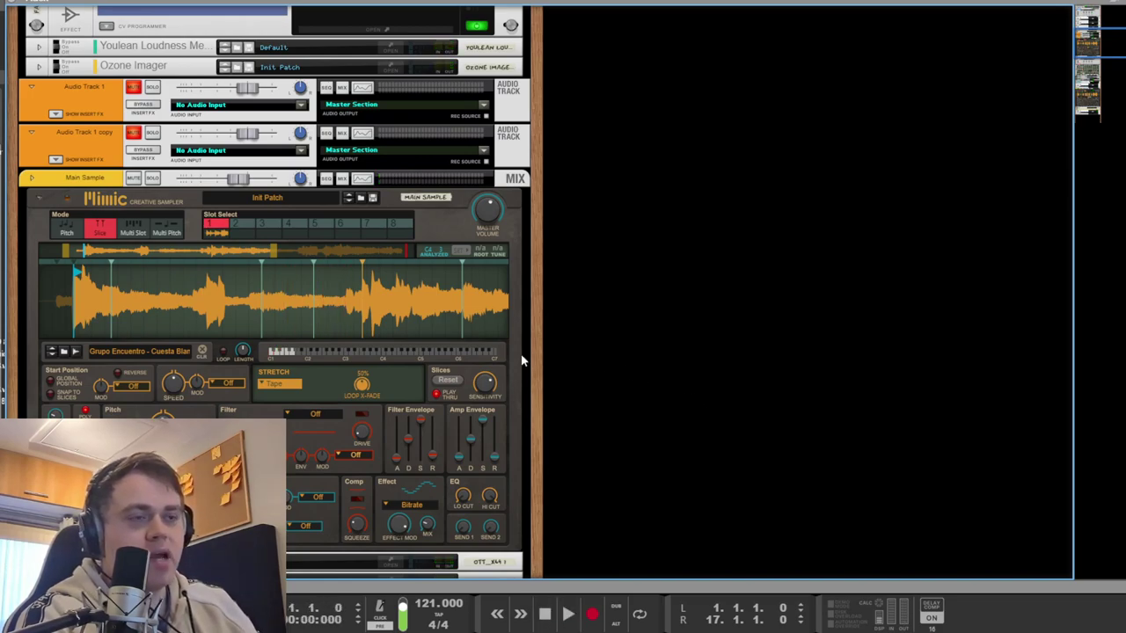
pyautogui.press('F7')
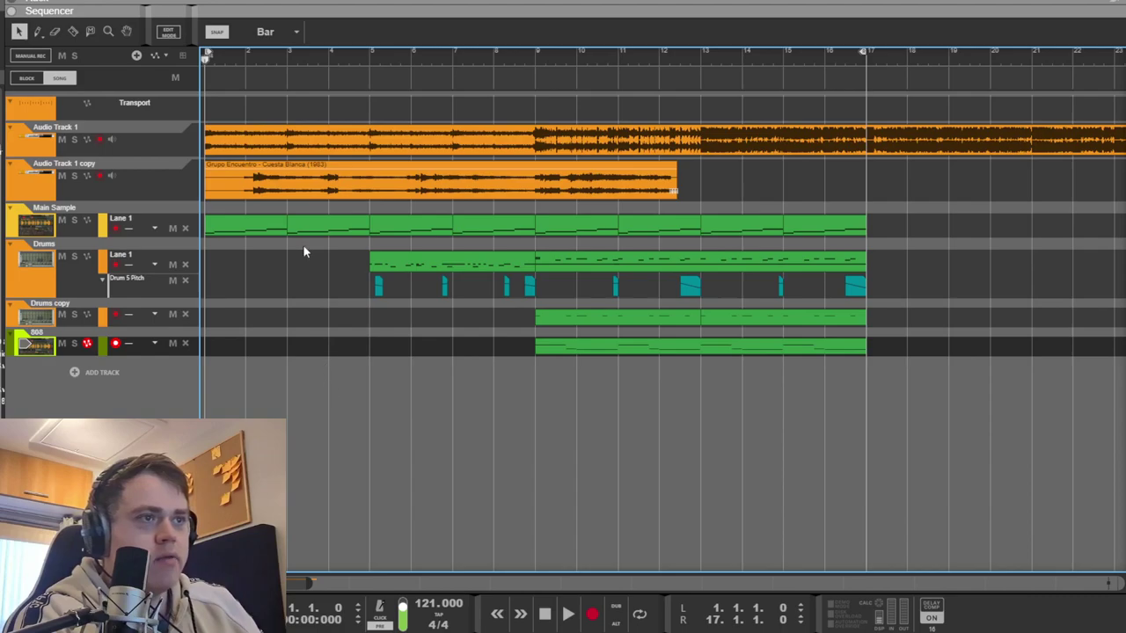
# Replay the opening bars from the sequencer while watching which slices trigger in the Mimic sampler.
pyautogui.doubleClick(247, 167)
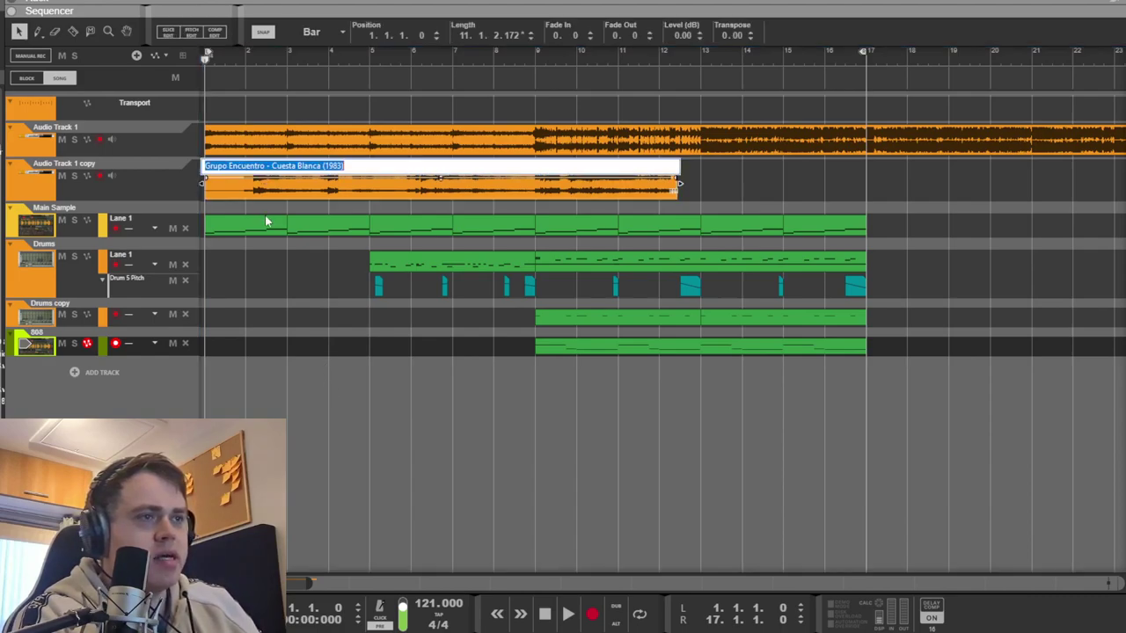
pyautogui.click(300, 296)
pyautogui.press('space')
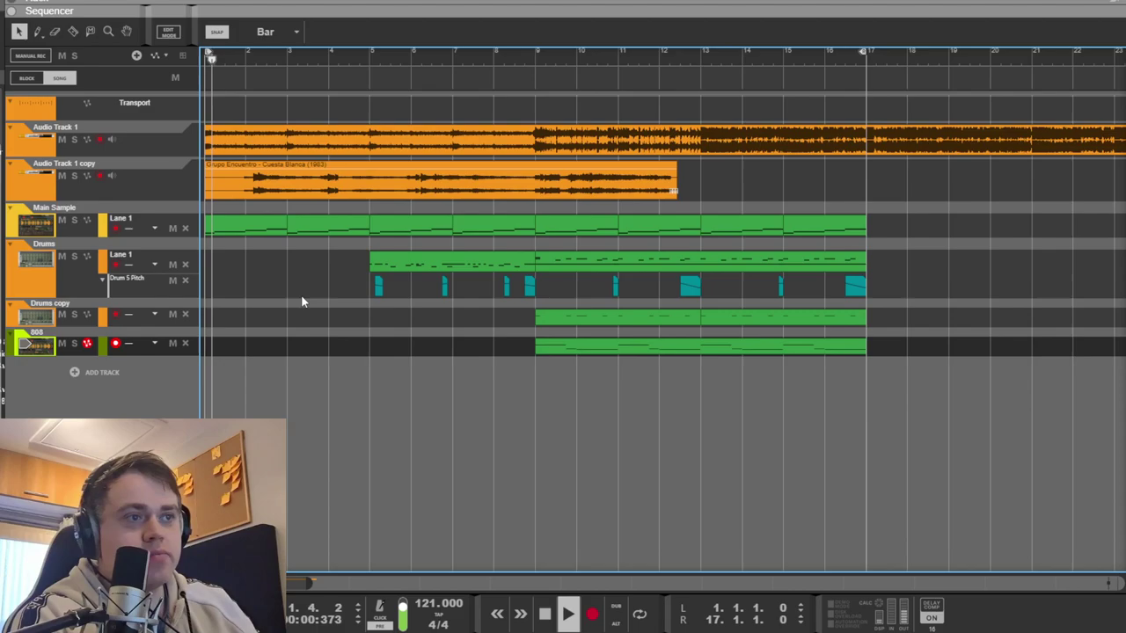
pyautogui.press('F6')
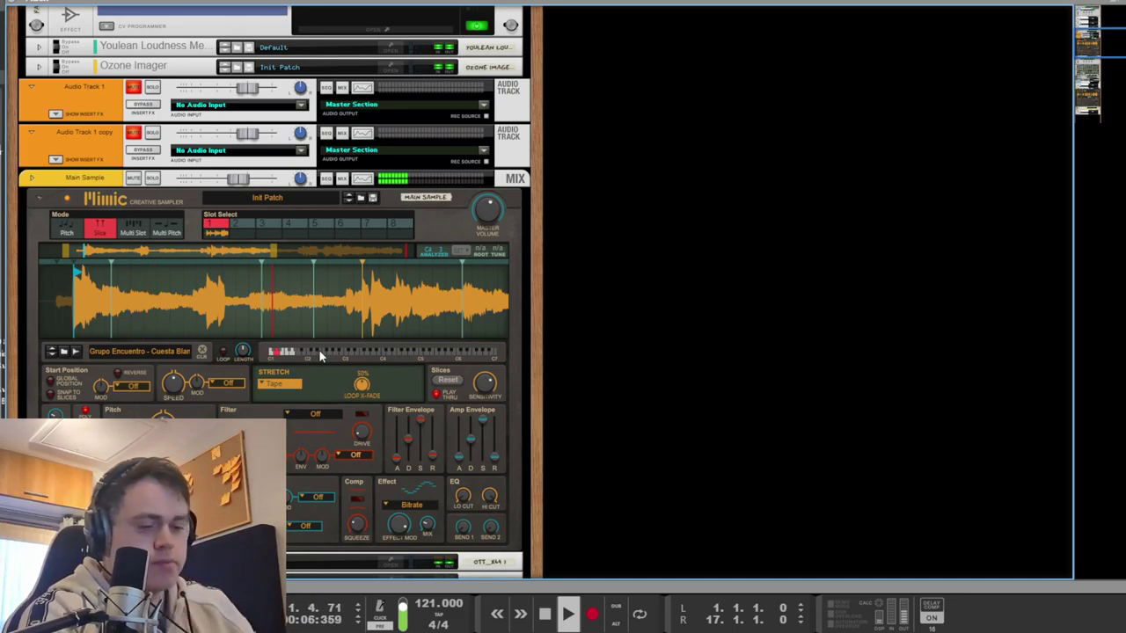
pyautogui.press('space')
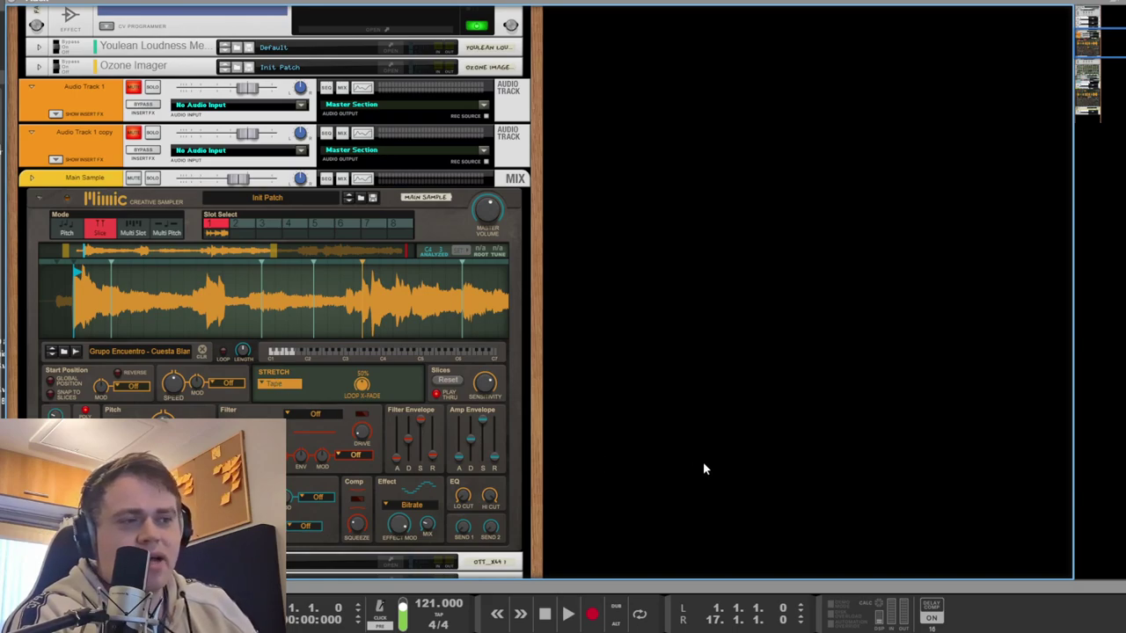
pyautogui.press('F7')
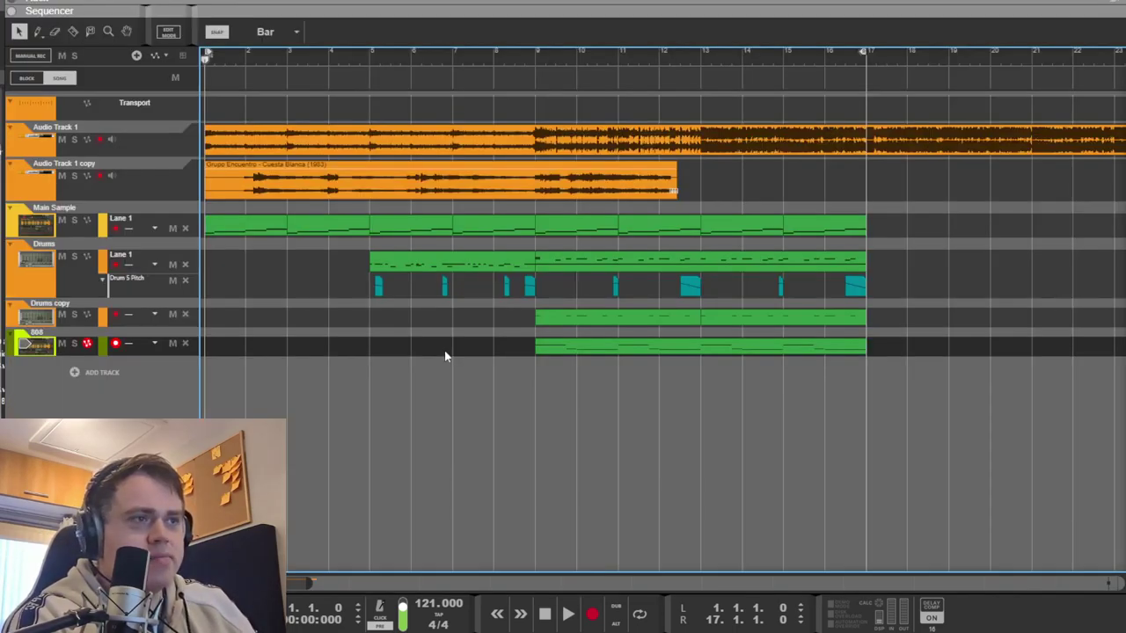
# Examine the Mimic sampler's full set of controls and briefly audition the sliced sample.
pyautogui.press('F7')
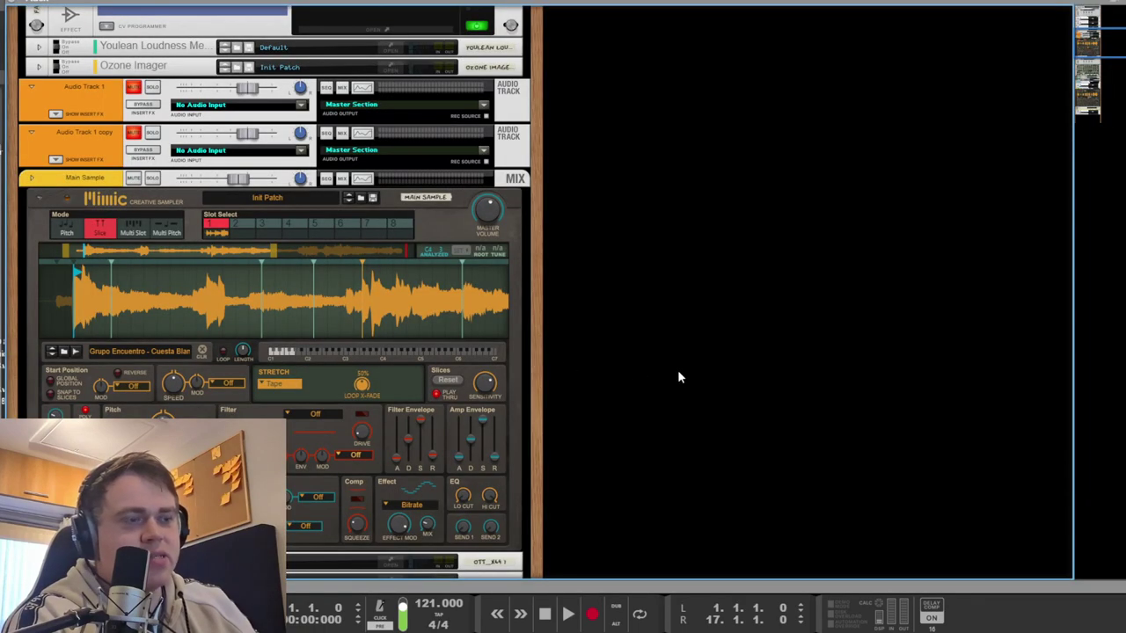
pyautogui.scroll(-3, 627, 340)
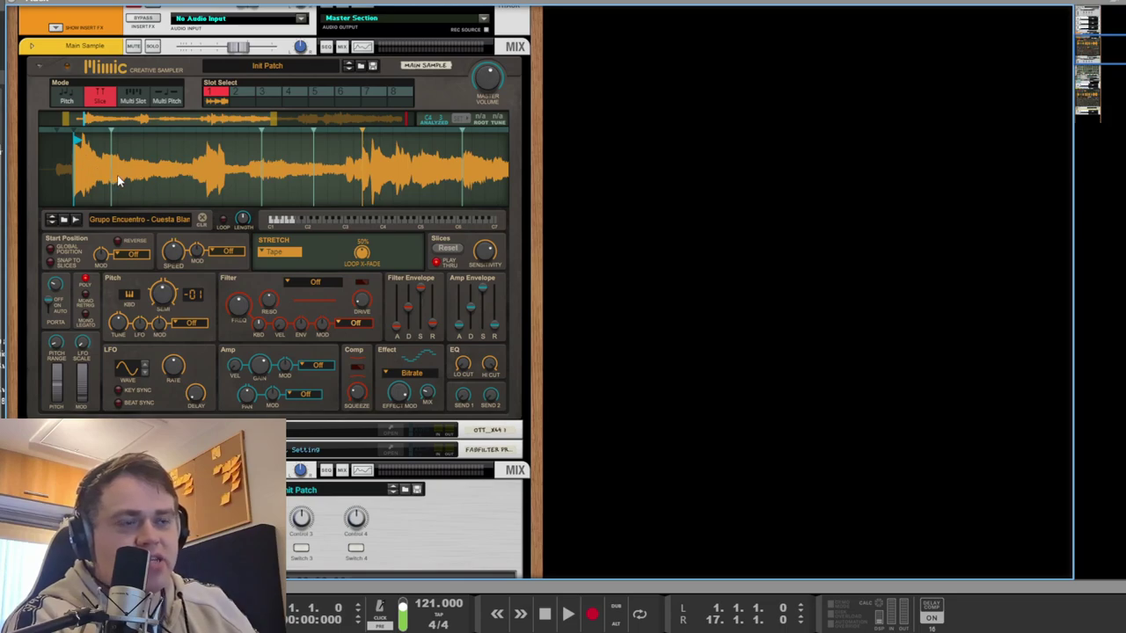
pyautogui.press('space')
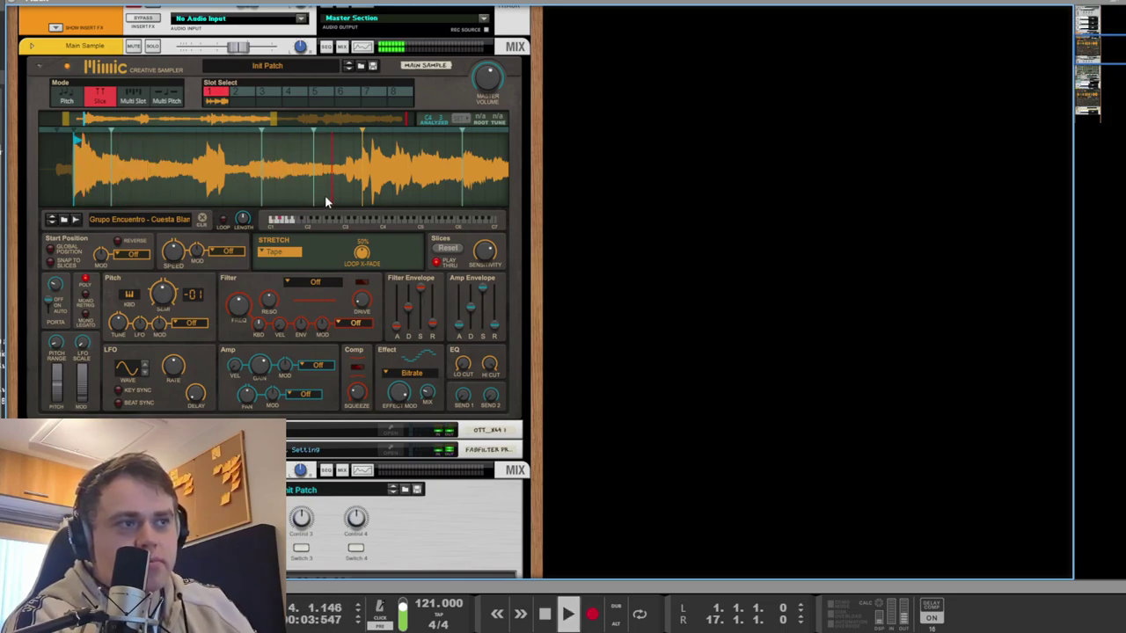
pyautogui.press('space')
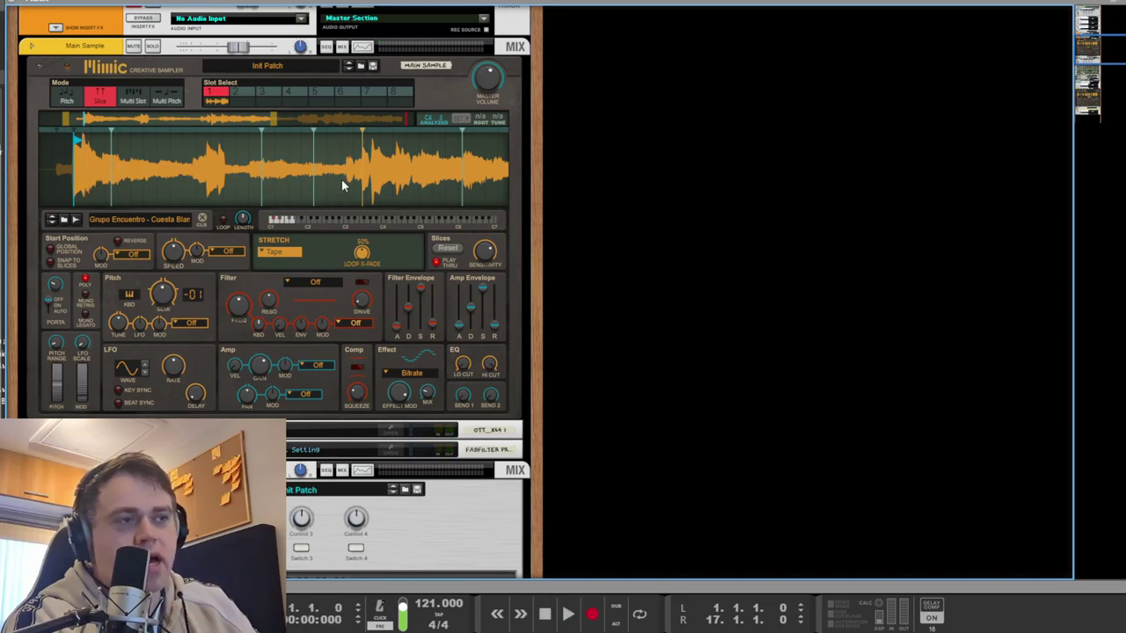
# Inspect the slice markers along Mimic's waveform up close while auditioning the sample.
pyautogui.moveTo(351, 185); pyautogui.dragTo(268, 185)
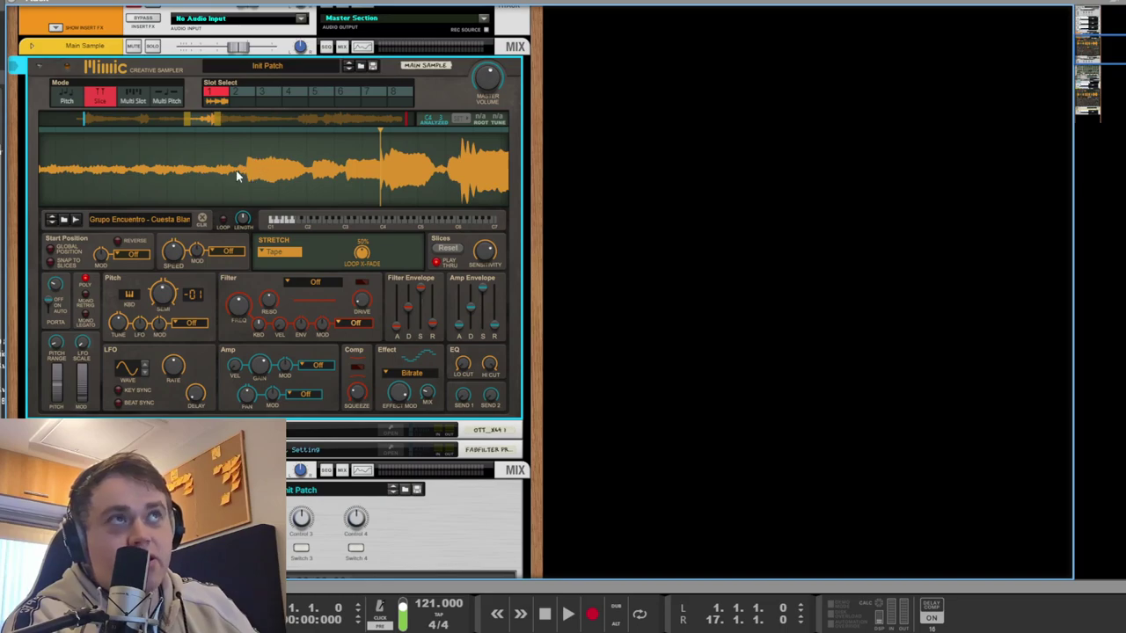
pyautogui.press('space')
pyautogui.moveTo(249, 174); pyautogui.dragTo(232, 211)
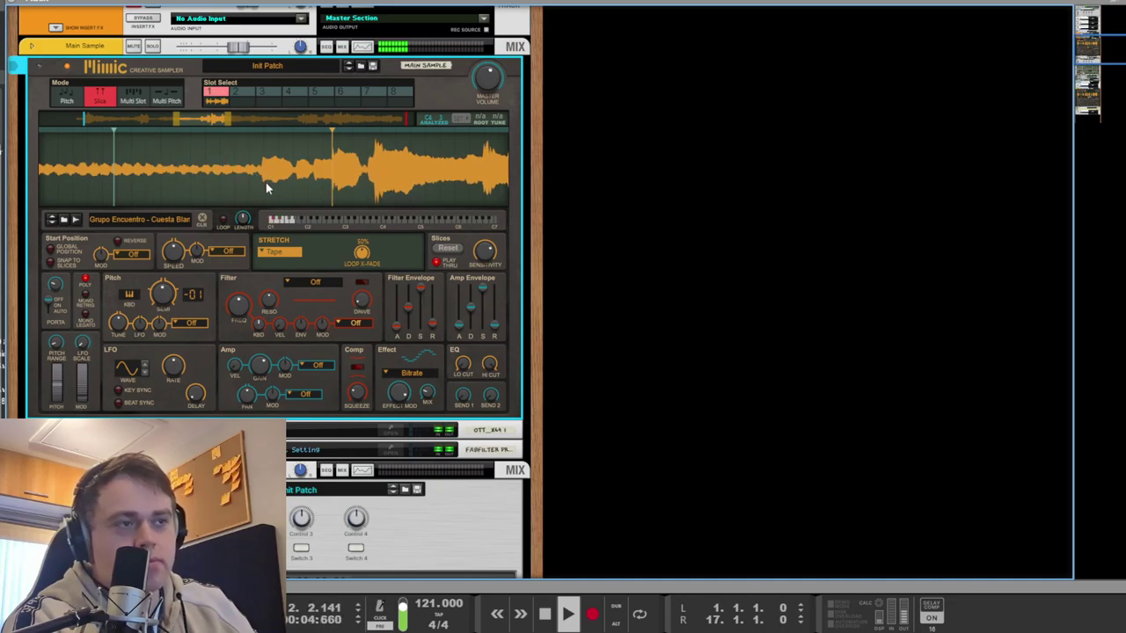
pyautogui.press('space')
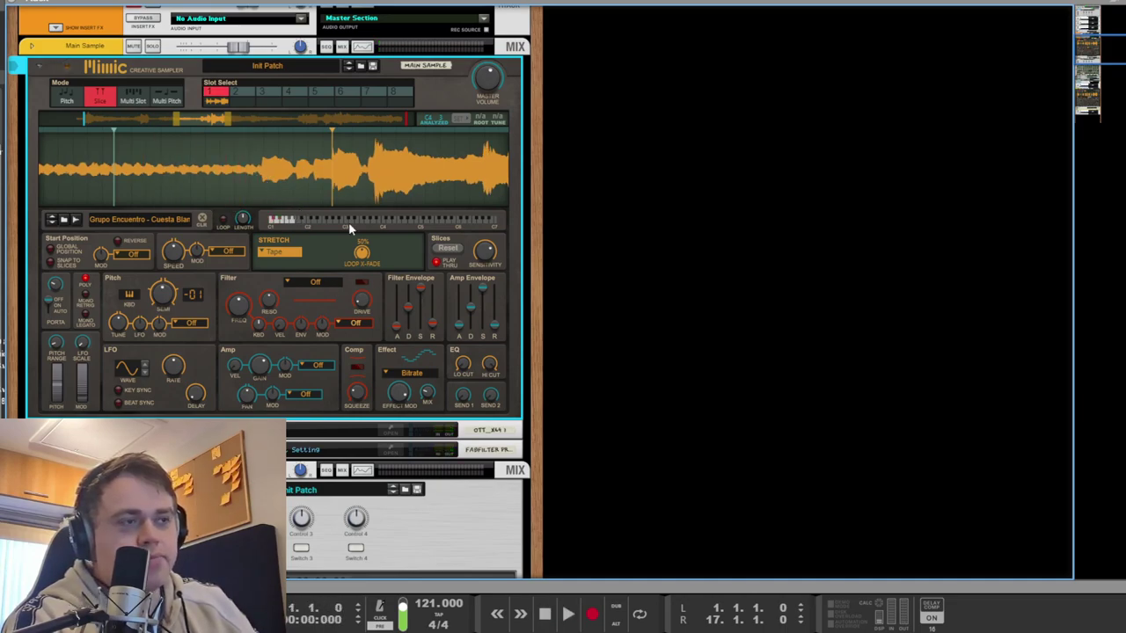
pyautogui.moveTo(329, 165); pyautogui.dragTo(356, 134)
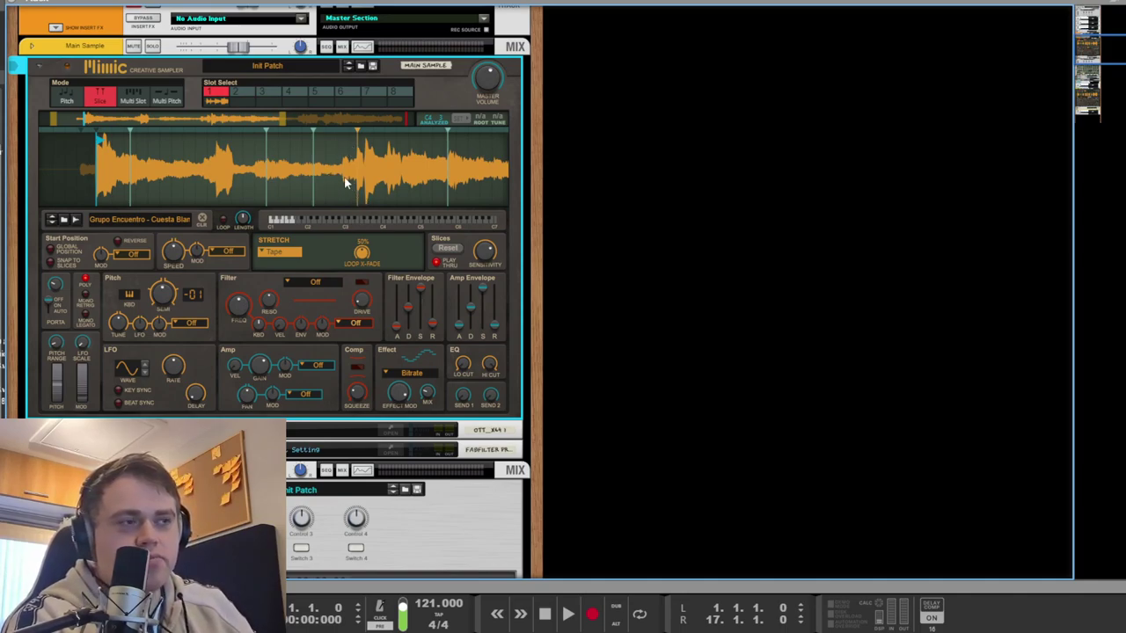
pyautogui.moveTo(344, 177)
pyautogui.mouseDown()
pyautogui.moveTo(348, 158)
pyautogui.moveTo(364, 181)
pyautogui.mouseUp()
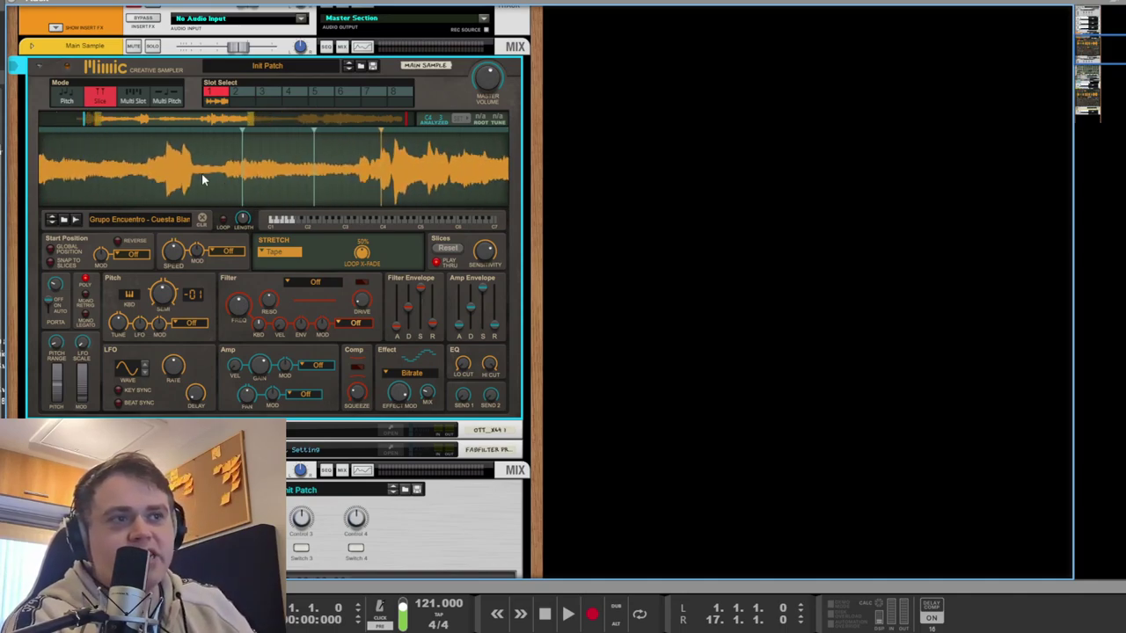
pyautogui.moveTo(201, 172); pyautogui.dragTo(247, 176)
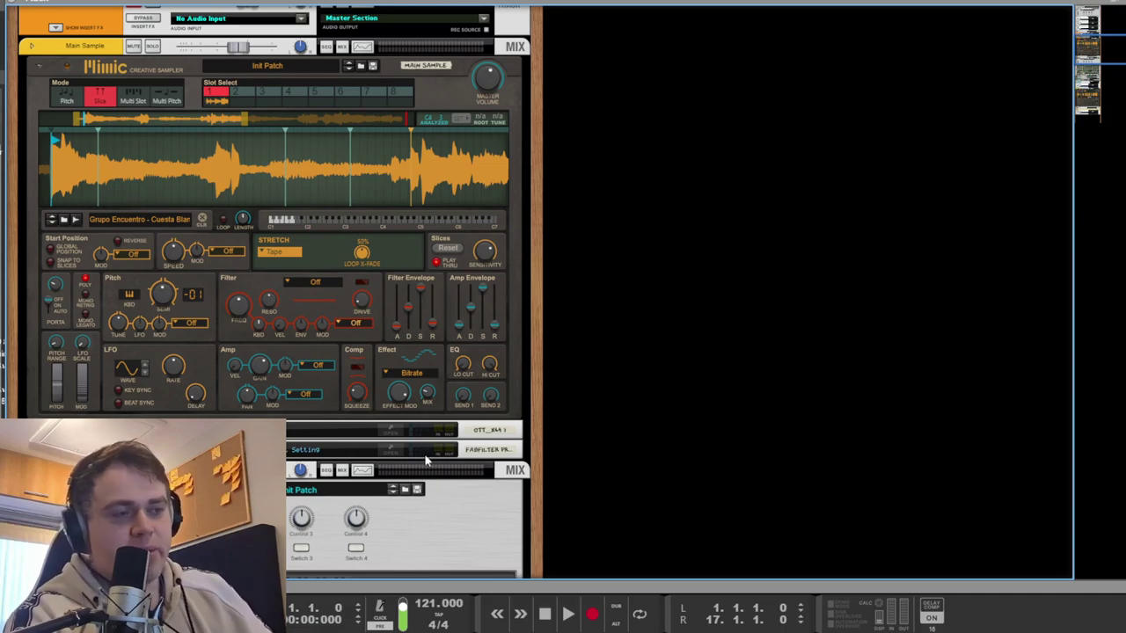
# Open the OTT compressor on the Main Sample and audition the sample through it.
pyautogui.click(397, 438)
pyautogui.click(392, 434)
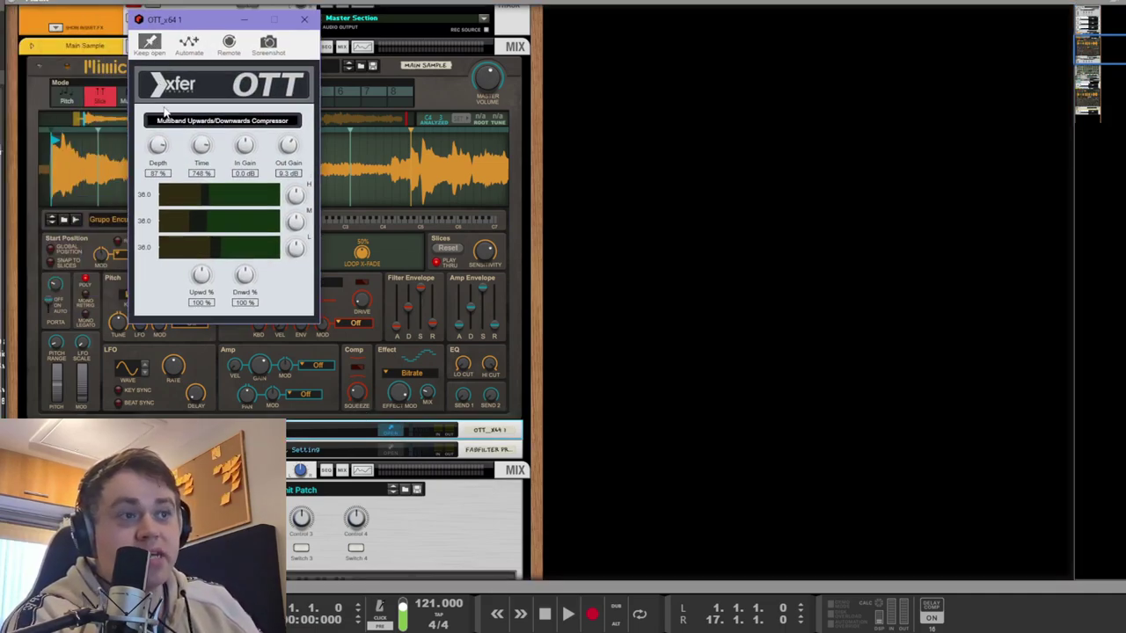
pyautogui.press('space')
pyautogui.moveTo(159, 150); pyautogui.dragTo(169, 187)
pyautogui.press('space')
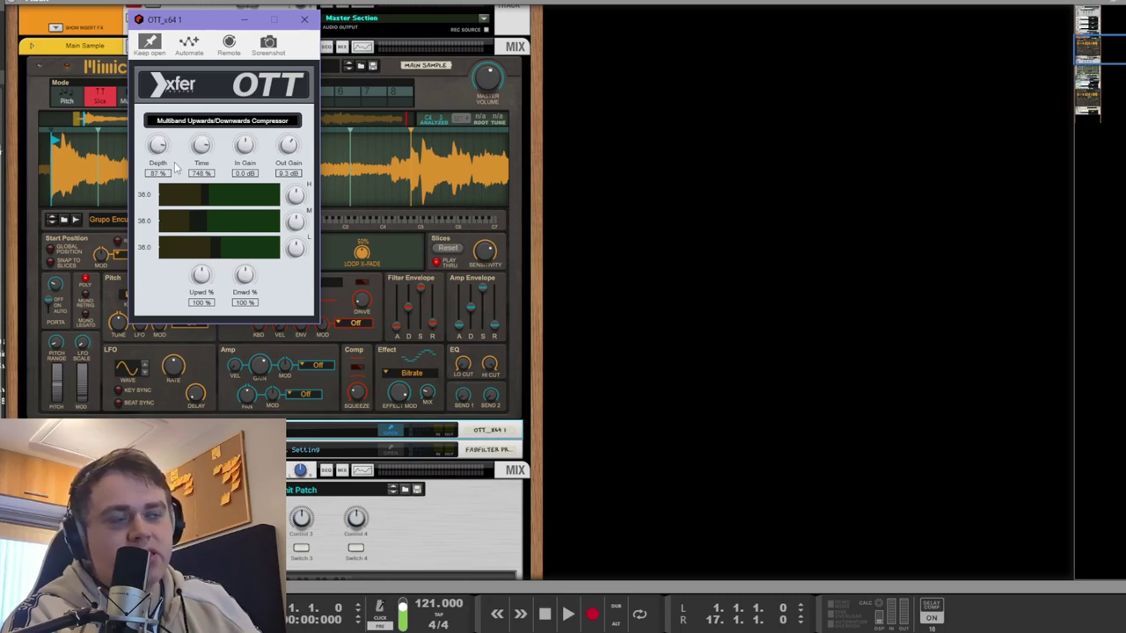
pyautogui.press('space')
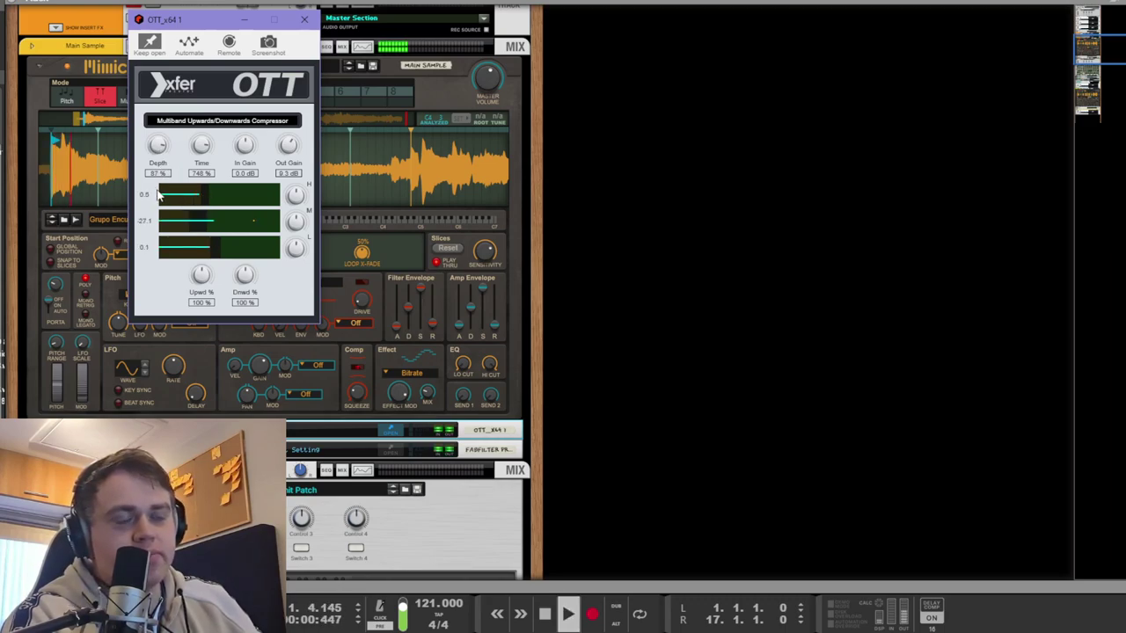
pyautogui.press('space')
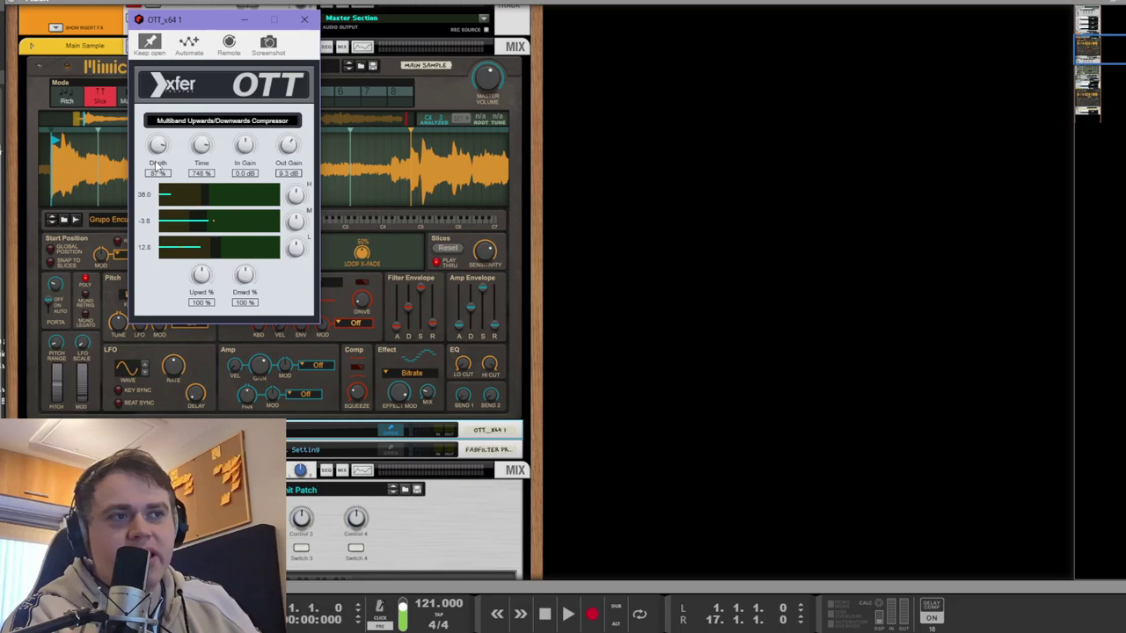
pyautogui.press('space')
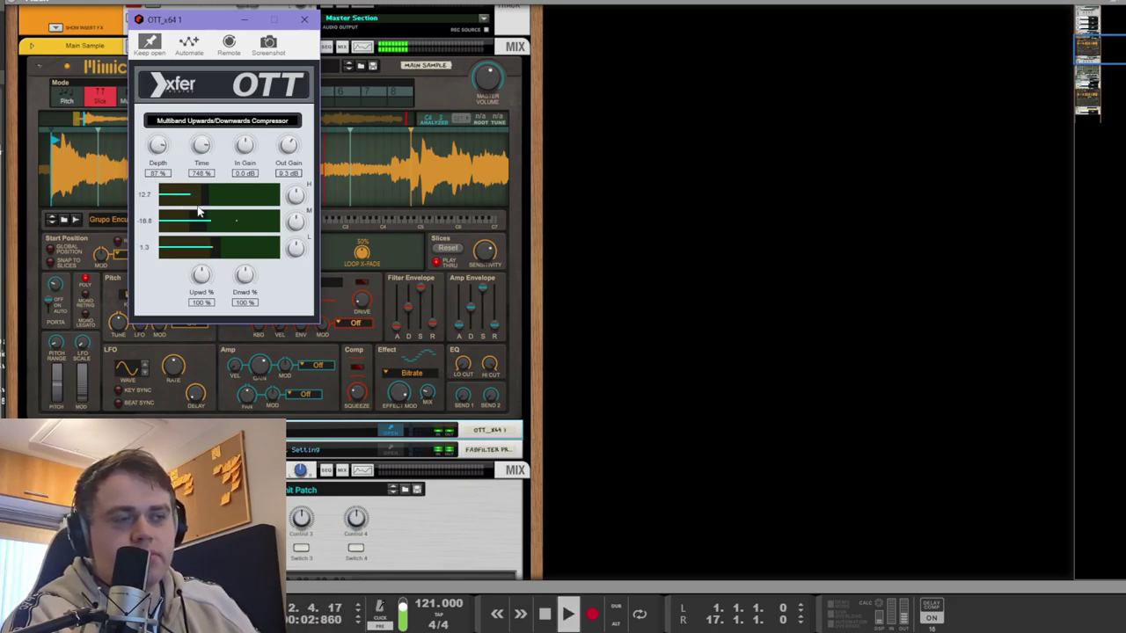
# Lower OTT's Depth to 0 % during playback, undo the change and stop playback.
pyautogui.moveTo(160, 152); pyautogui.dragTo(169, 316)
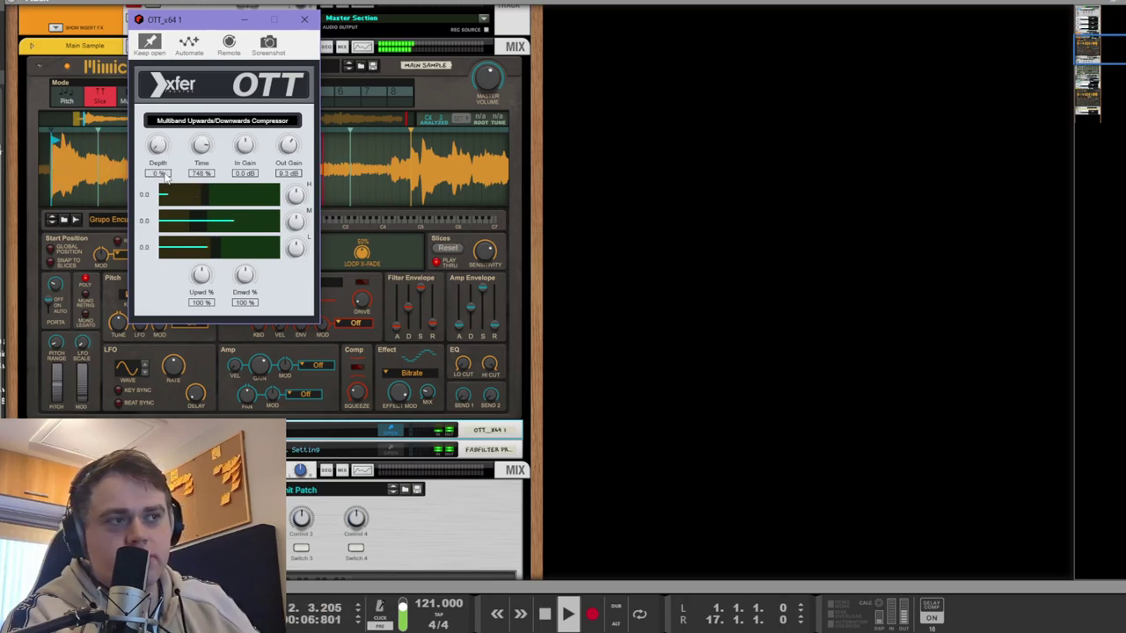
pyautogui.hotkey('ctrl', 'z')
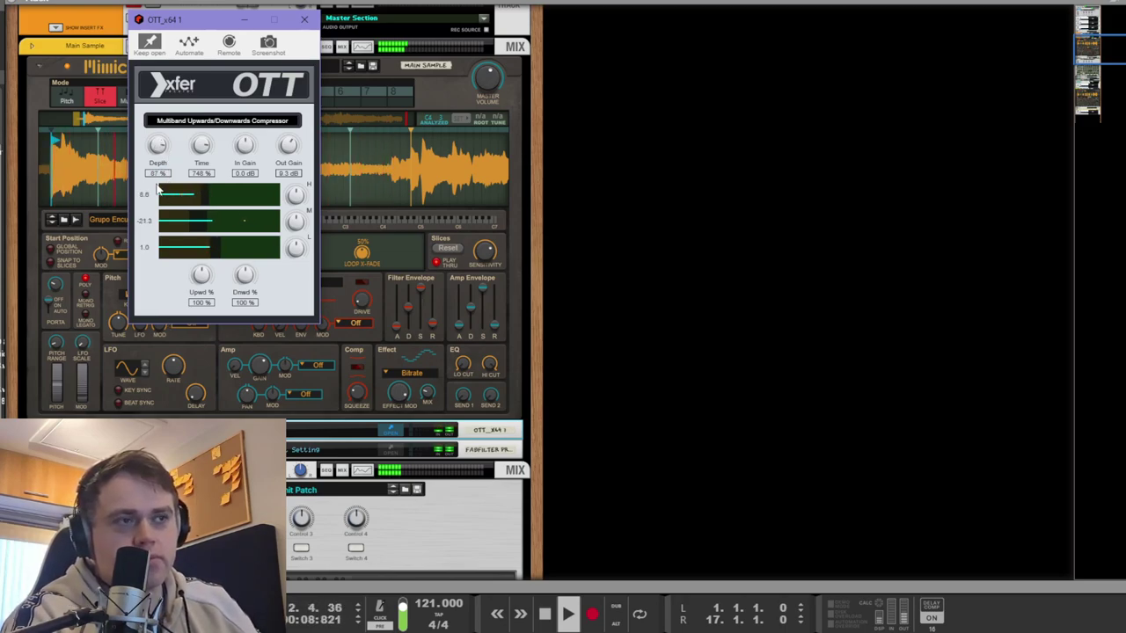
pyautogui.press('space')
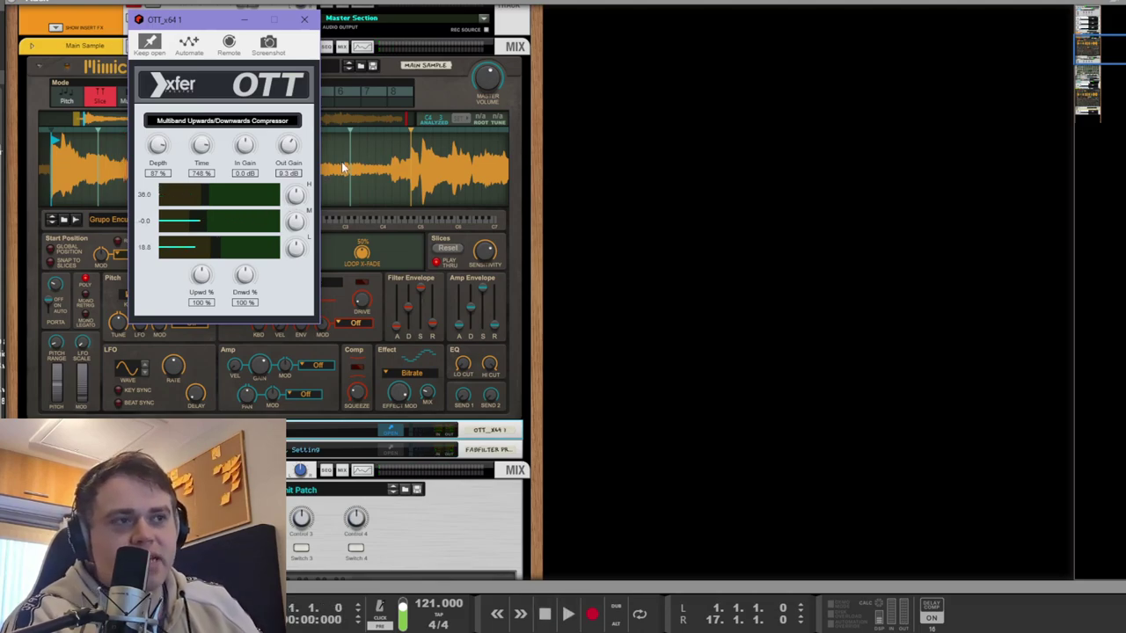
# Close OTT and inspect the low boost and the midrange cut in the Main Sample's Pro-Q equalizer.
pyautogui.click(304, 18)
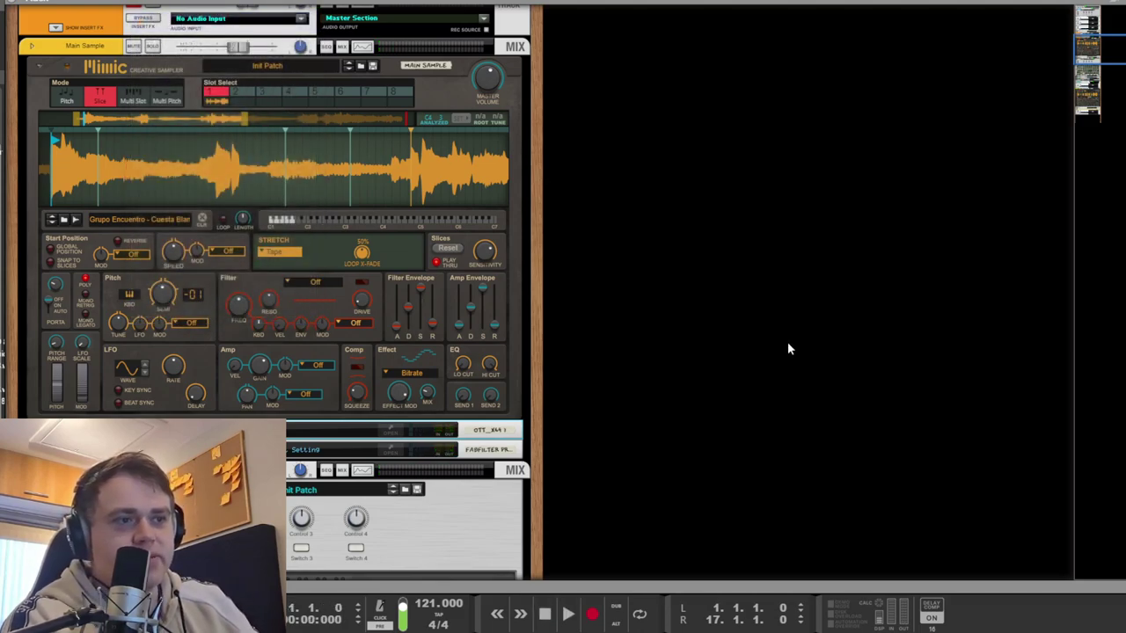
pyautogui.click(391, 450)
pyautogui.click(107, 148)
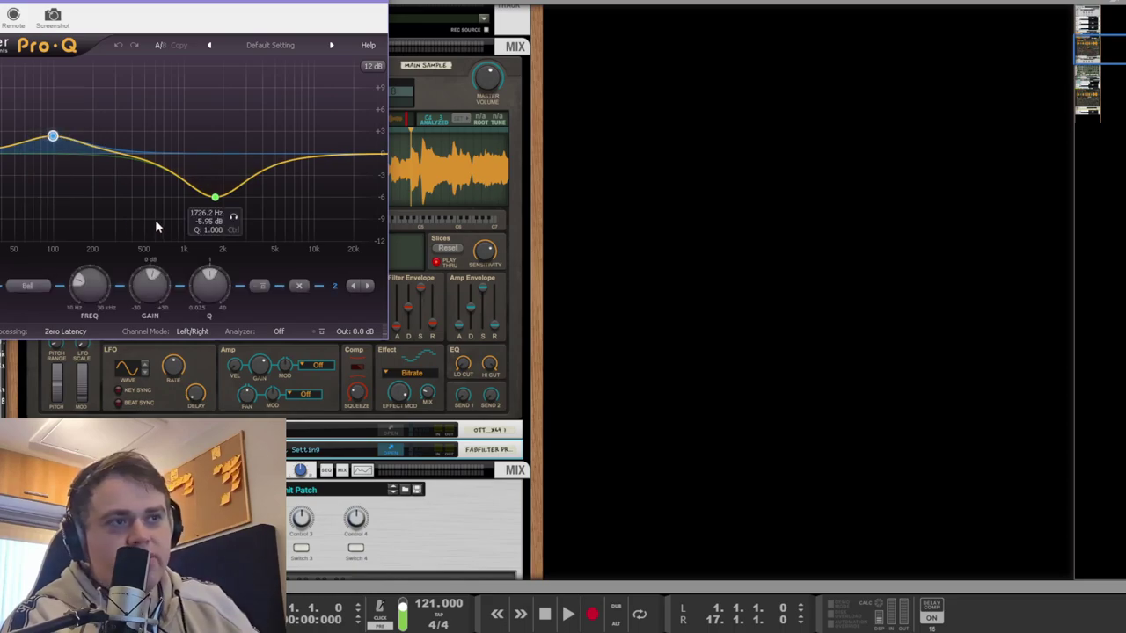
pyautogui.click(214, 197)
pyautogui.click(670, 257)
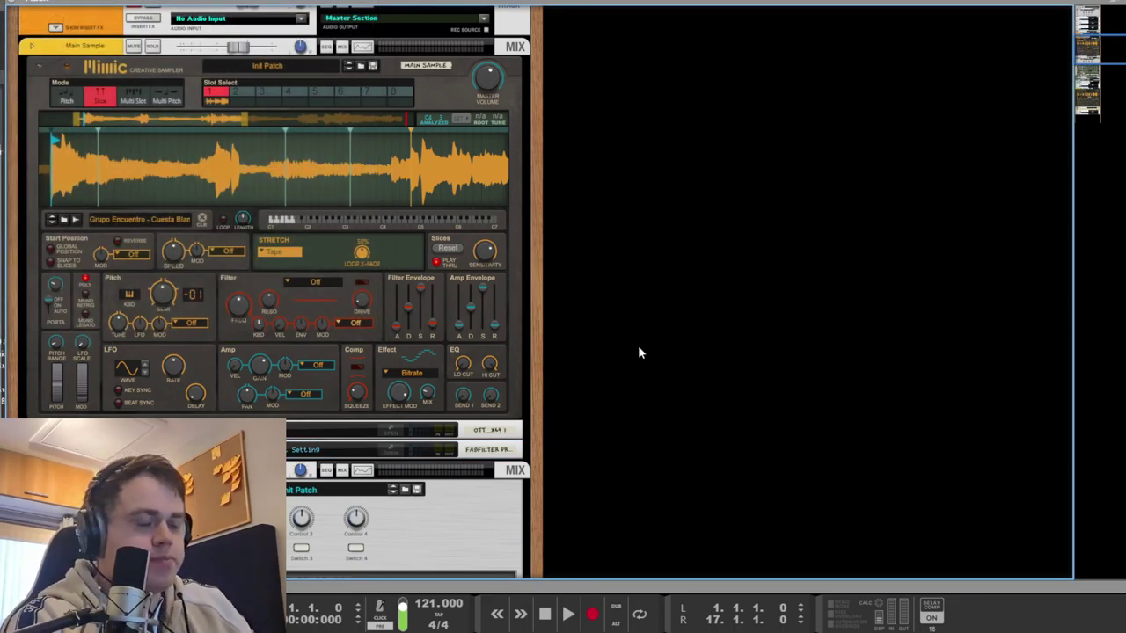
# Move the song position to bar 9, solo the Drum Bus in the mixer and start playback.
pyautogui.press('F7')
pyautogui.click(369, 59)
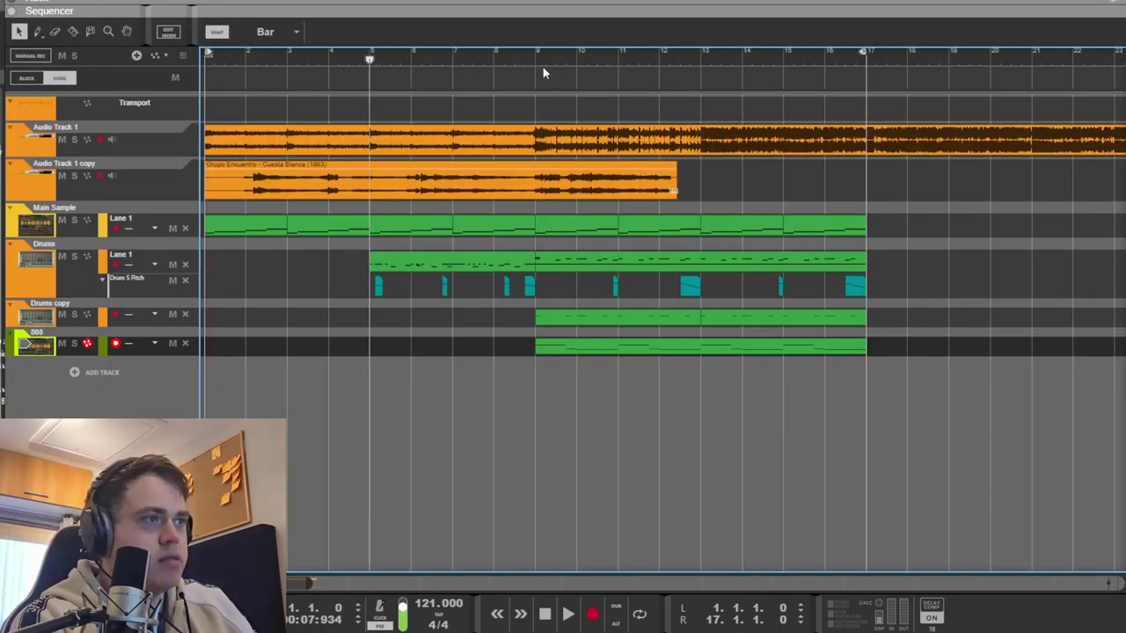
pyautogui.click(536, 61)
pyautogui.press('F5')
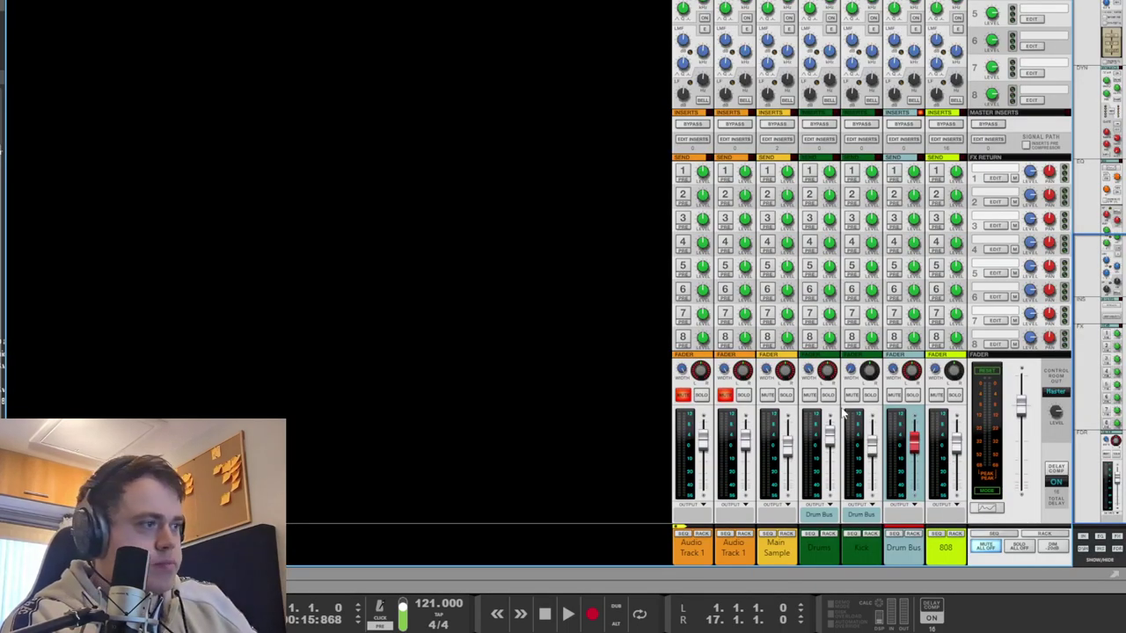
pyautogui.click(914, 395)
pyautogui.press('space')
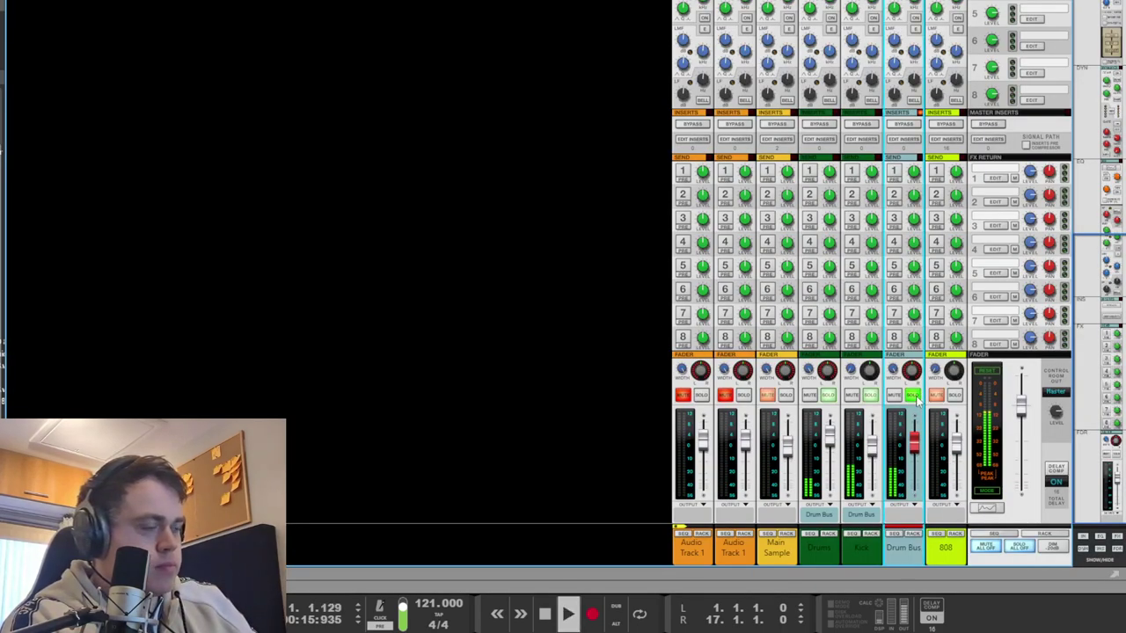
# Show the Drums Combinator in the rack and unfold the Kick Combinator during playback.
pyautogui.press('F6')
pyautogui.scroll(-4, 387, 356)
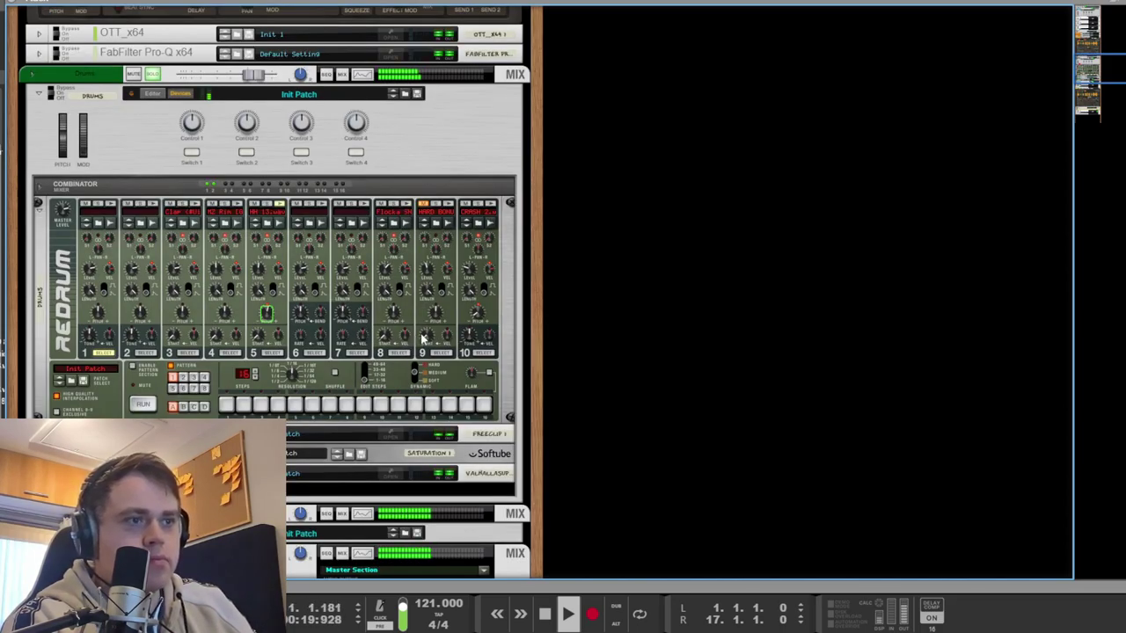
pyautogui.scroll(-5, 400, 343)
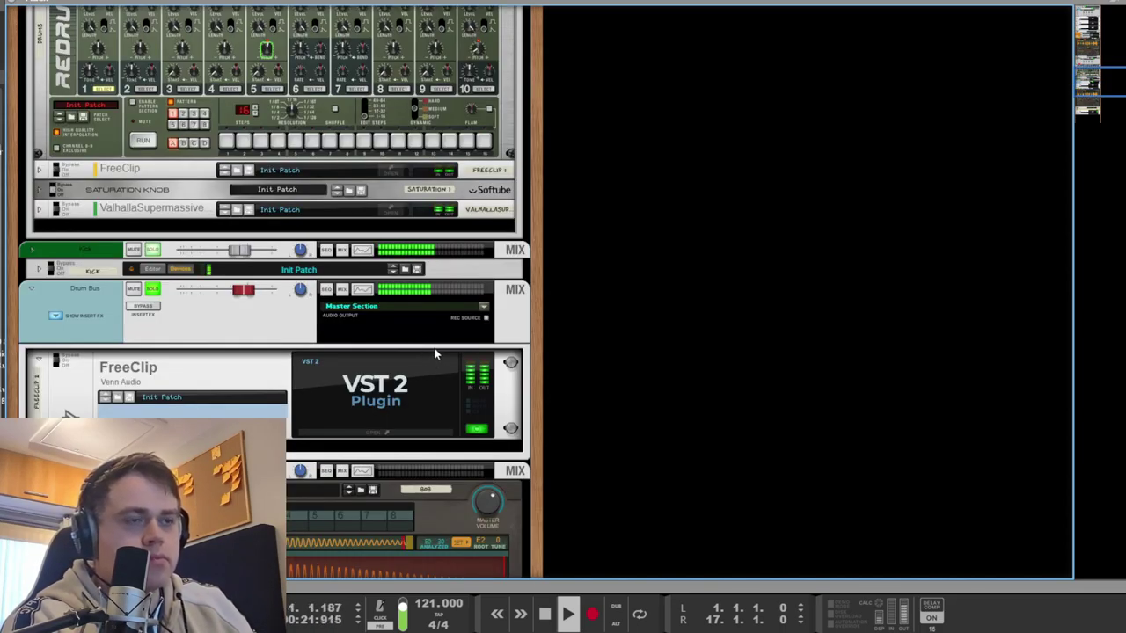
pyautogui.click(44, 271)
pyautogui.click(40, 270)
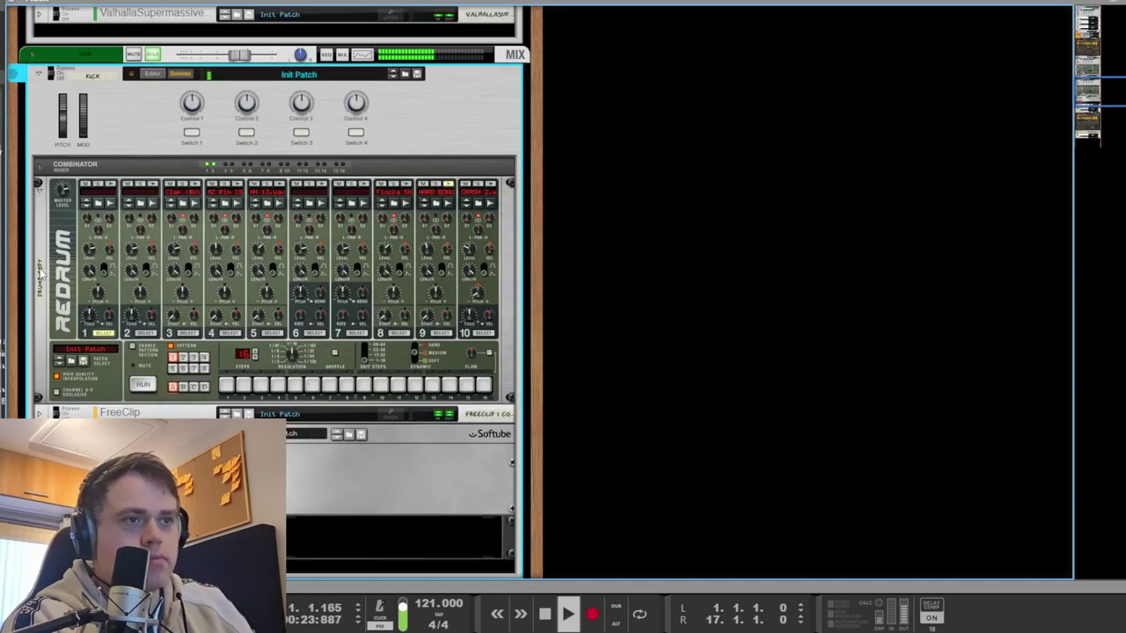
# Compare the Redrum devices and effect chains inside the Drums and Kick Combinators.
pyautogui.scroll(5, 450, 339)
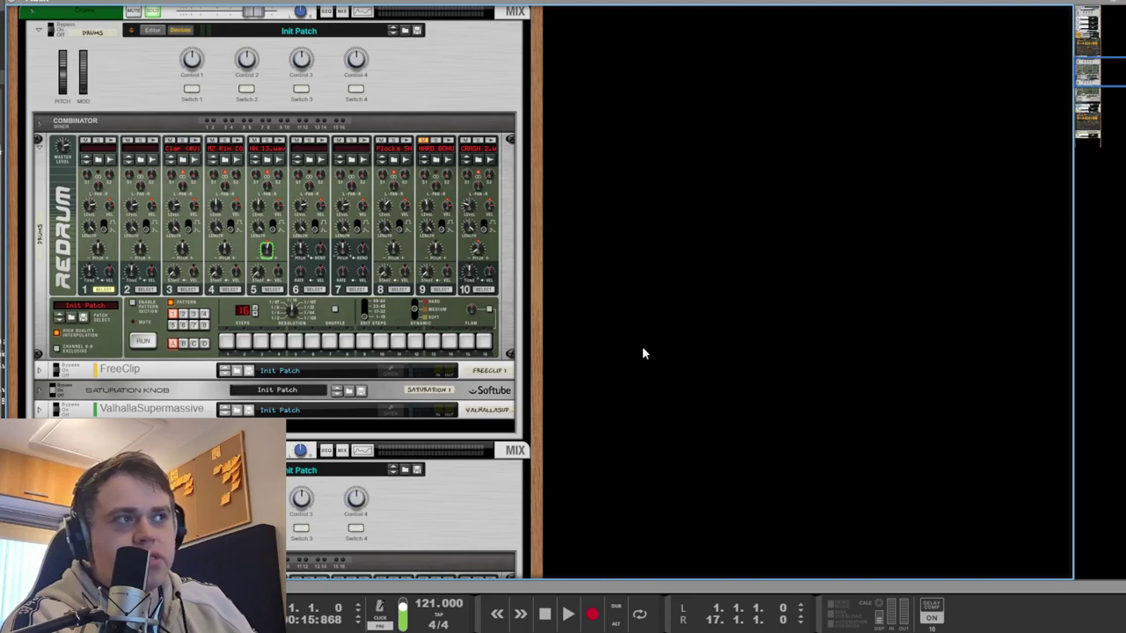
pyautogui.scroll(-5, 253, 403)
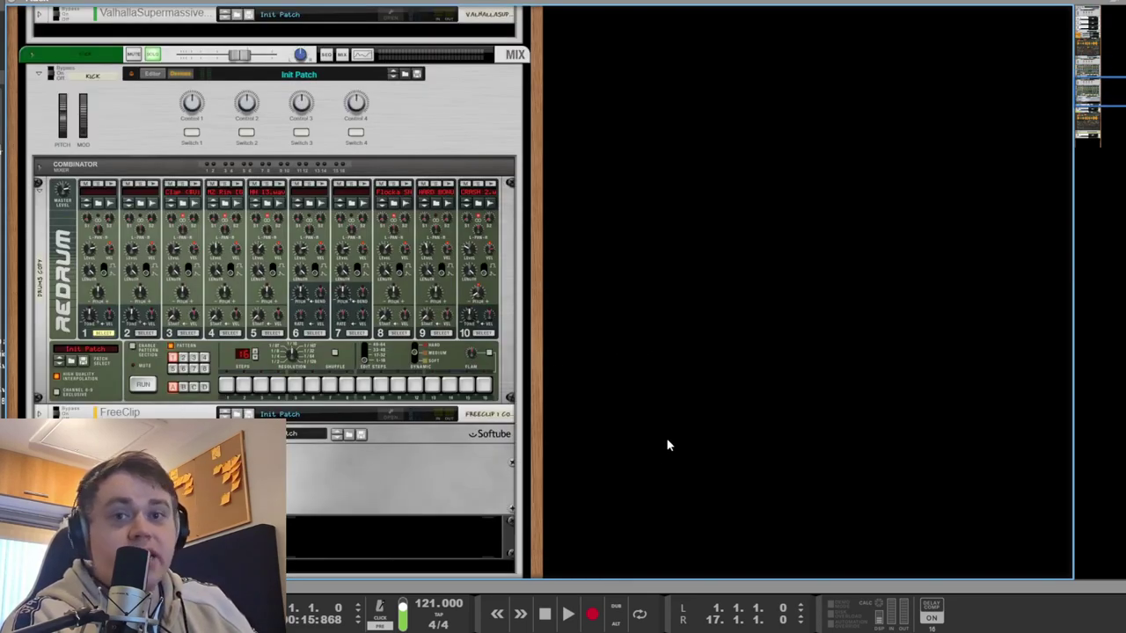
pyautogui.scroll(-2, 526, 430)
pyautogui.scroll(2, 521, 425)
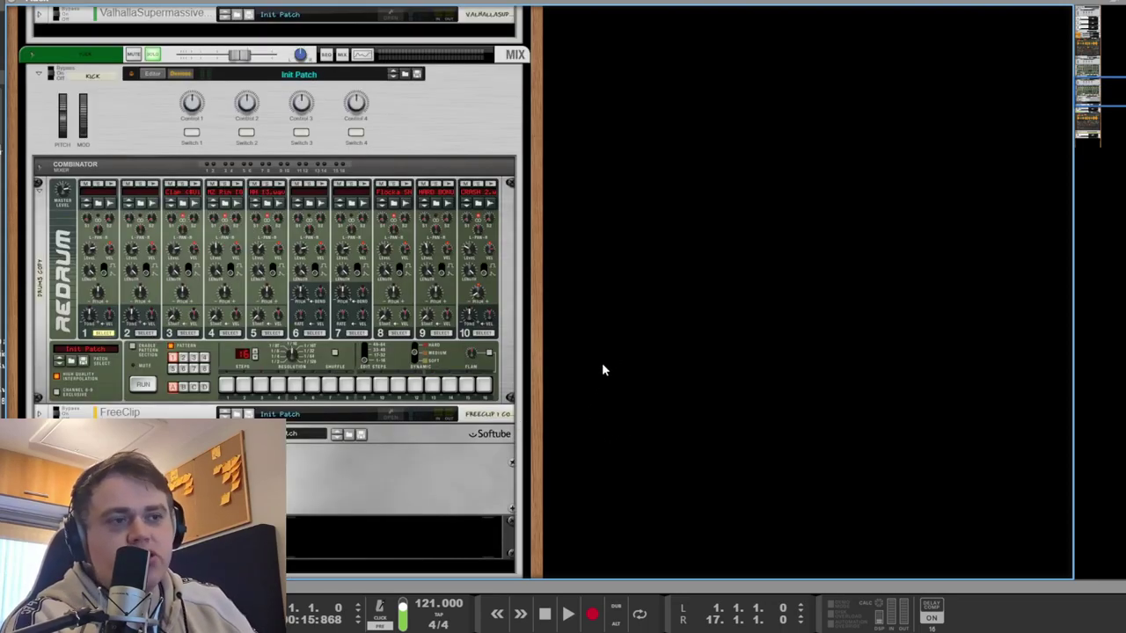
pyautogui.scroll(3, 602, 366)
pyautogui.scroll(-3, 602, 366)
pyautogui.scroll(5, 296, 365)
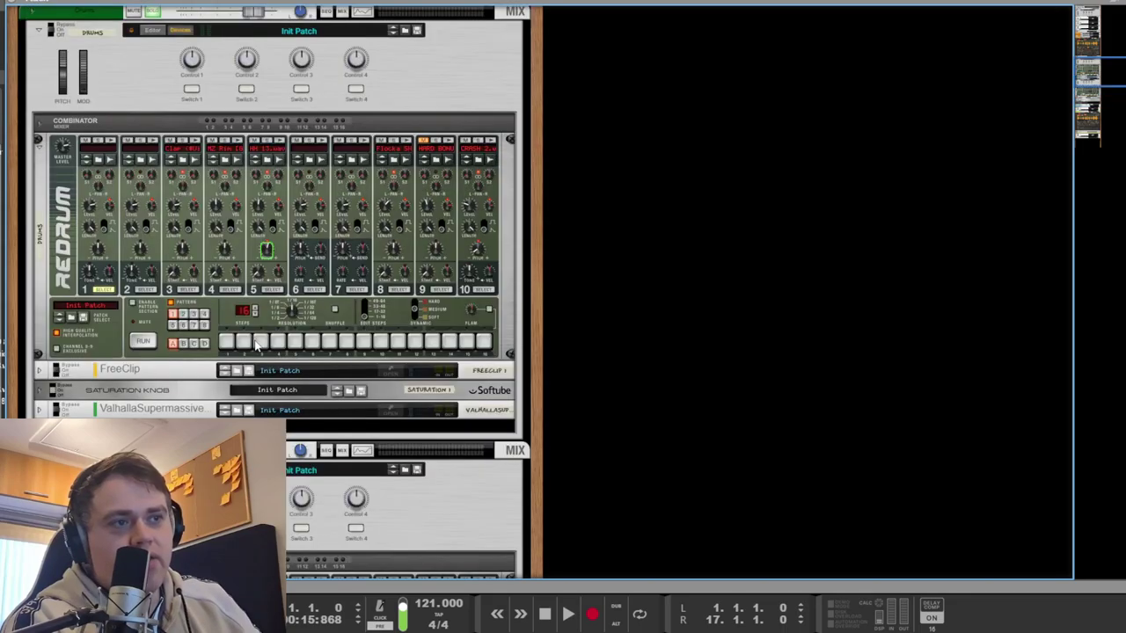
pyautogui.scroll(2, 221, 333)
pyautogui.scroll(-5, 222, 396)
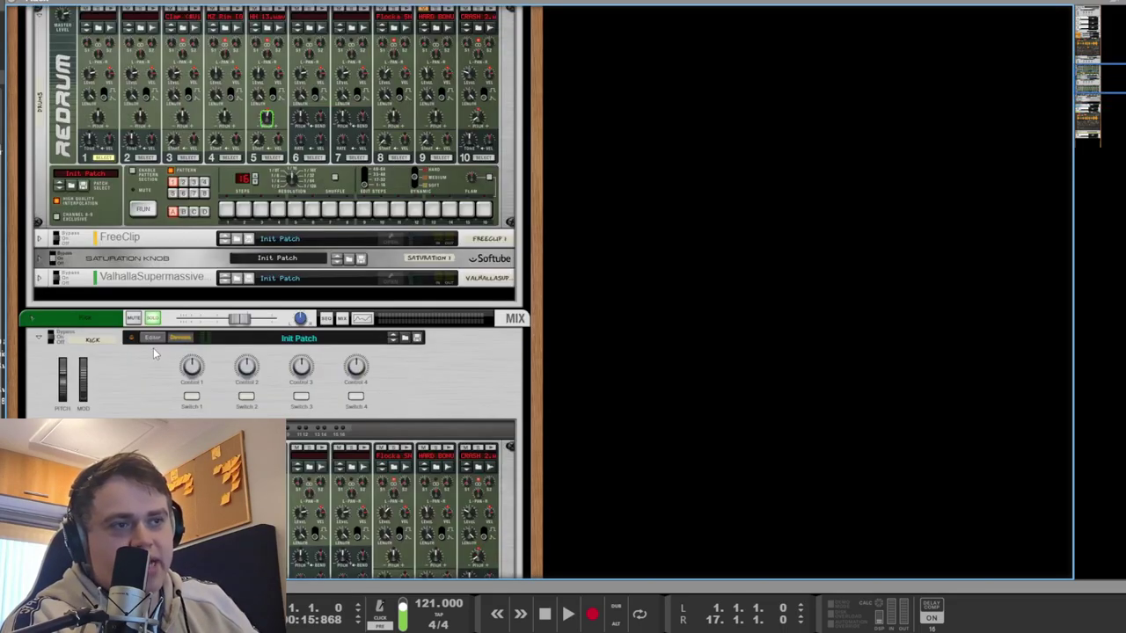
pyautogui.scroll(-3, 624, 366)
# Audition the soloed drums from bar 9 and stop playback while viewing the Drums Combinator.
pyautogui.press('space')
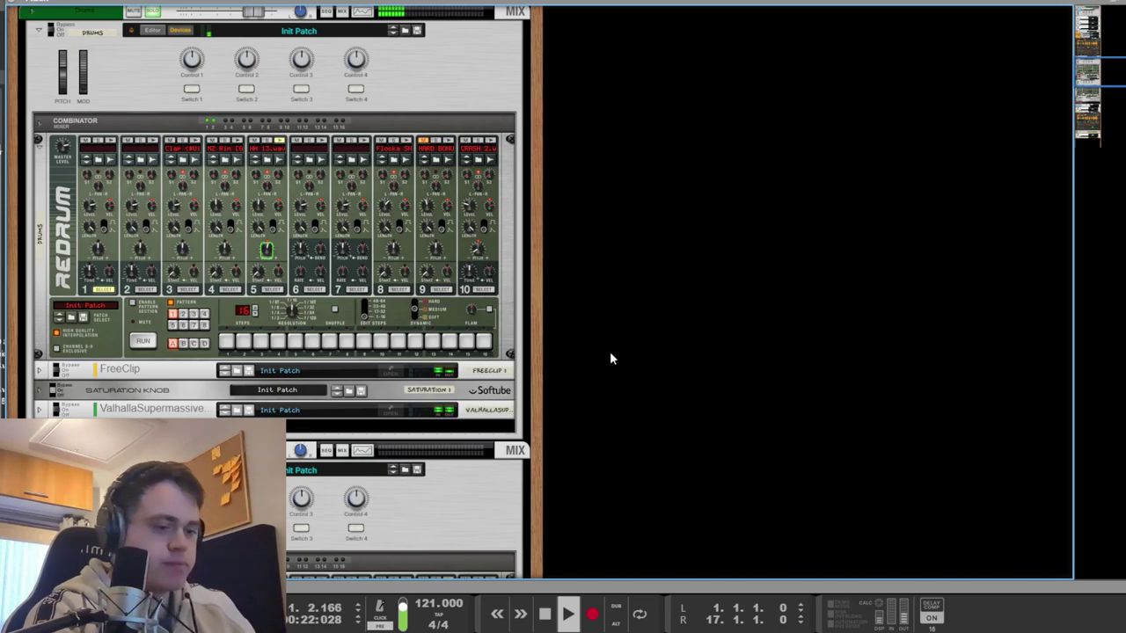
pyautogui.press('space')
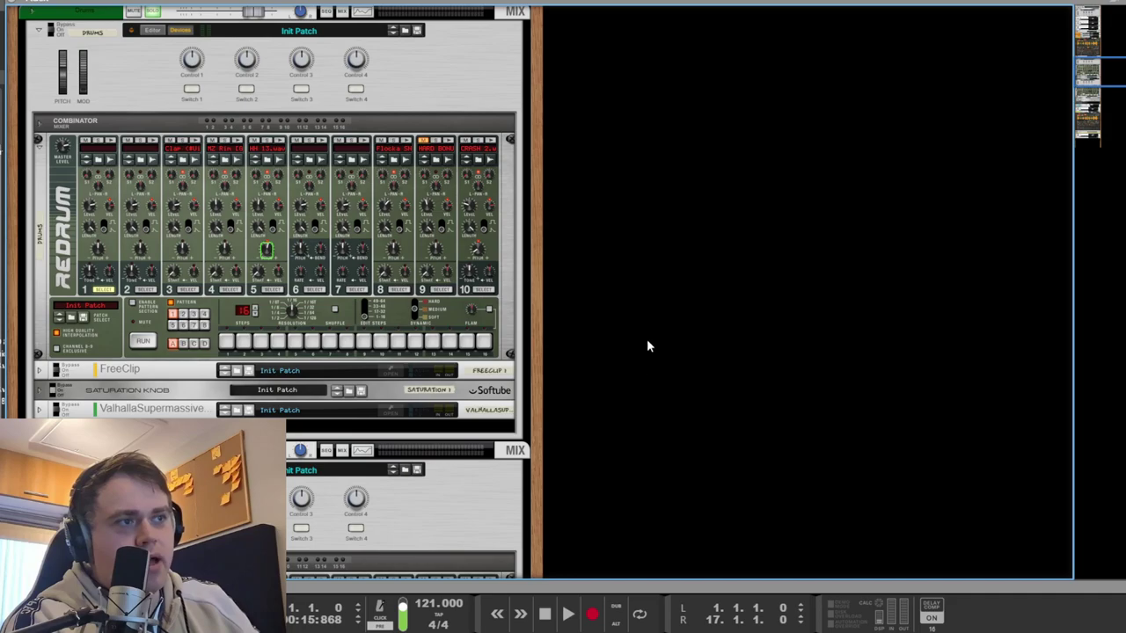
pyautogui.scroll(1, 540, 326)
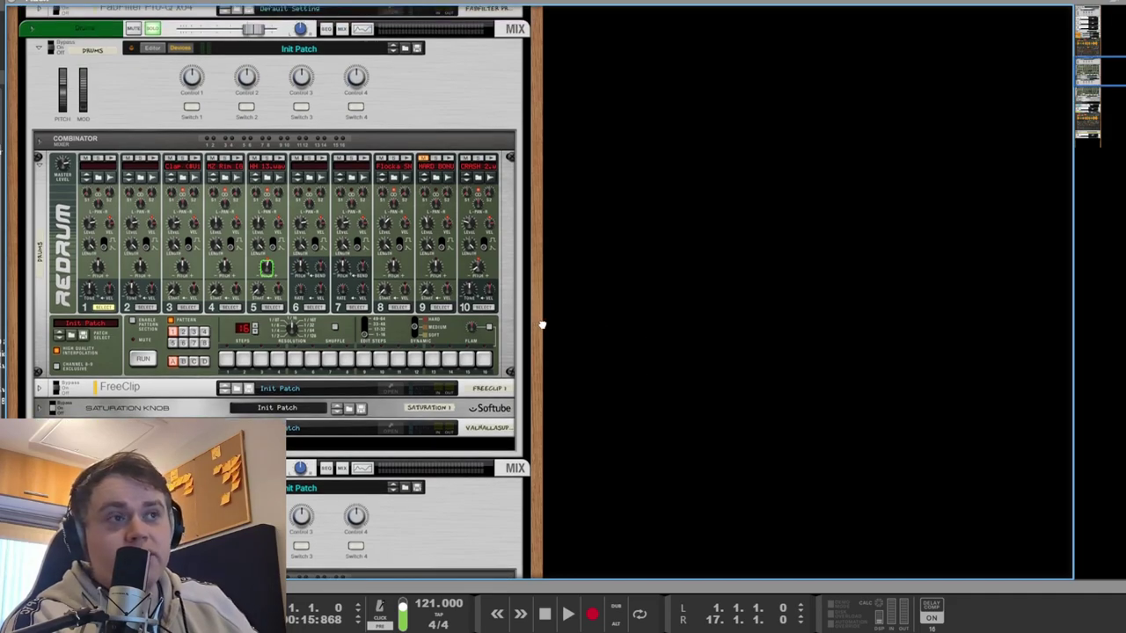
pyautogui.scroll(-1, 542, 325)
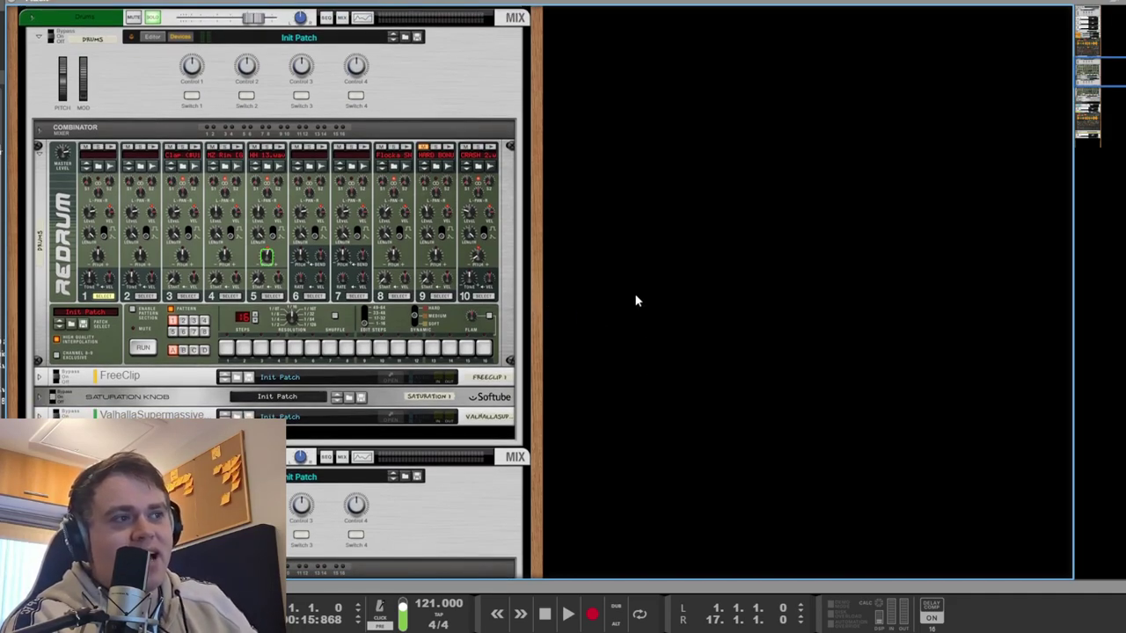
# Solo the Kick channel and audition the kick on its own.
pyautogui.scroll(-3, 651, 349)
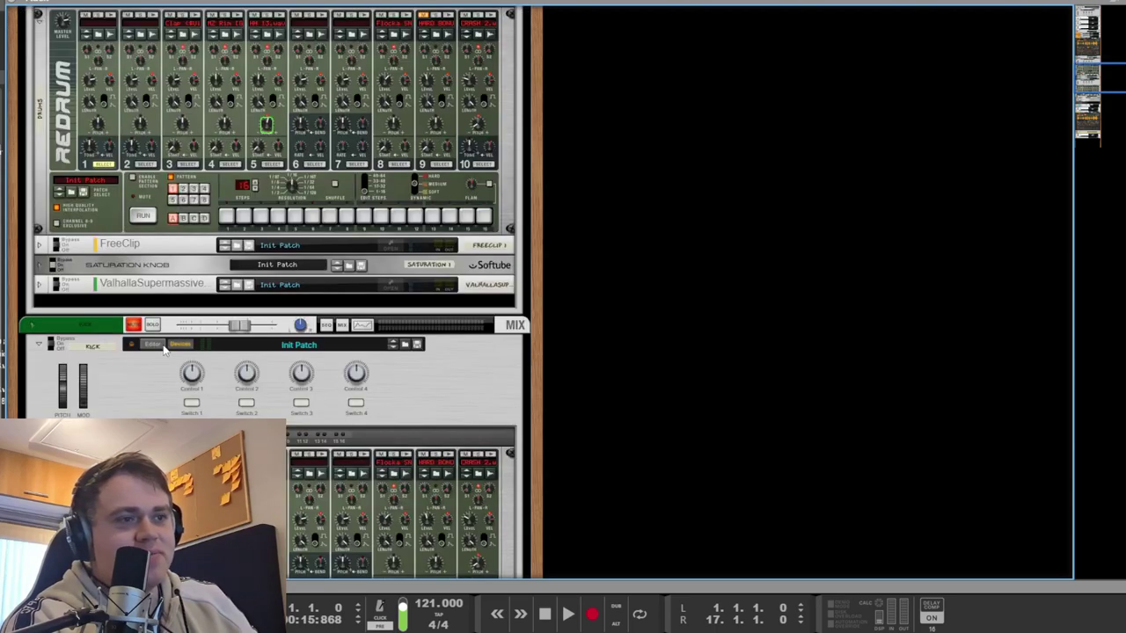
pyautogui.click(129, 325)
pyautogui.click(153, 324)
pyautogui.press('space')
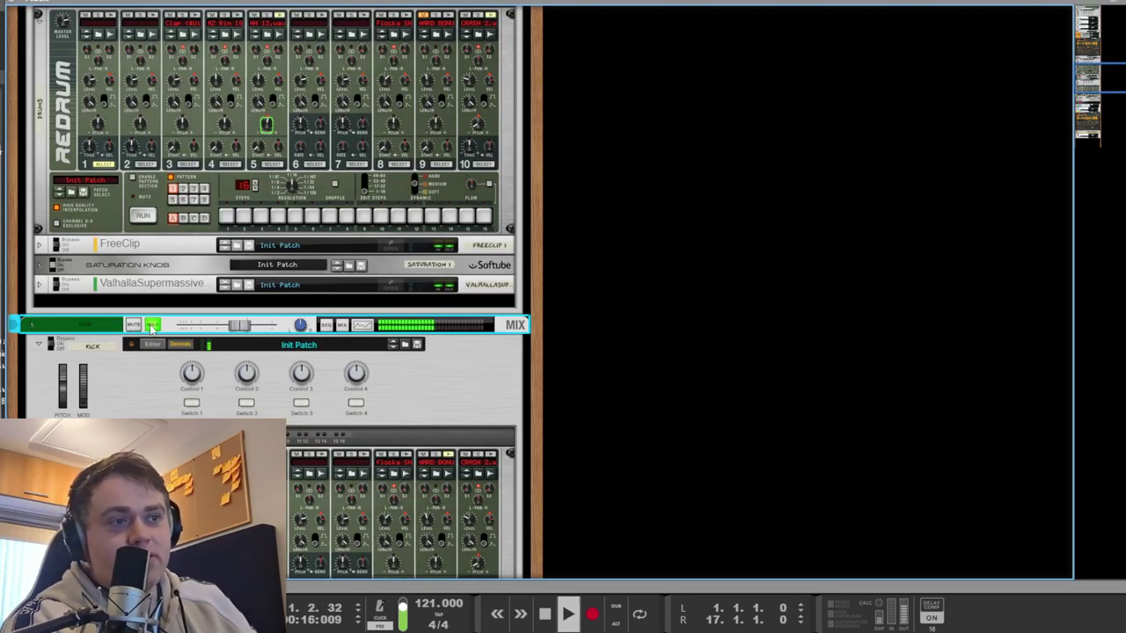
pyautogui.press('space')
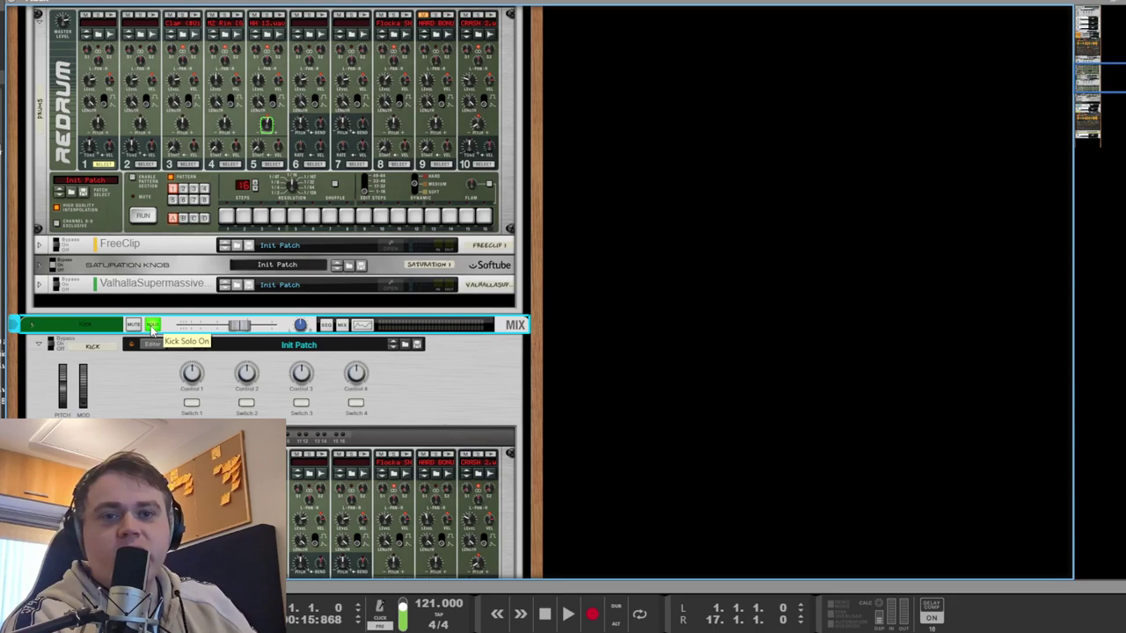
# Audition the kick together with the rest of the drums and stop playback.
pyautogui.press('space')
pyautogui.click(742, 374)
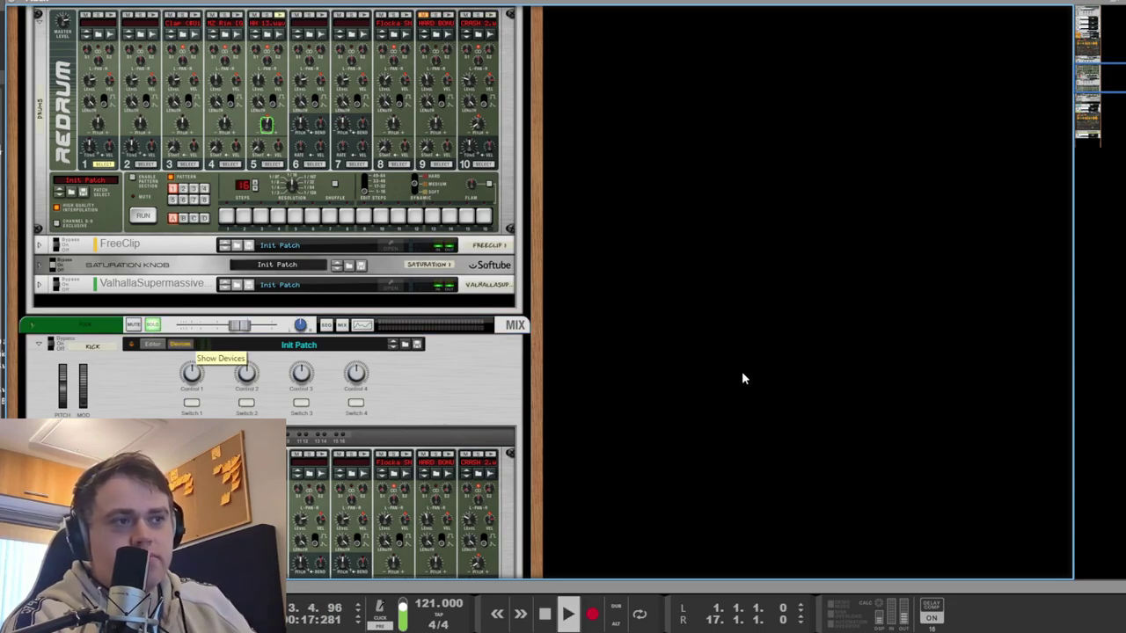
pyautogui.scroll(-3, 688, 376)
pyautogui.scroll(3, 594, 380)
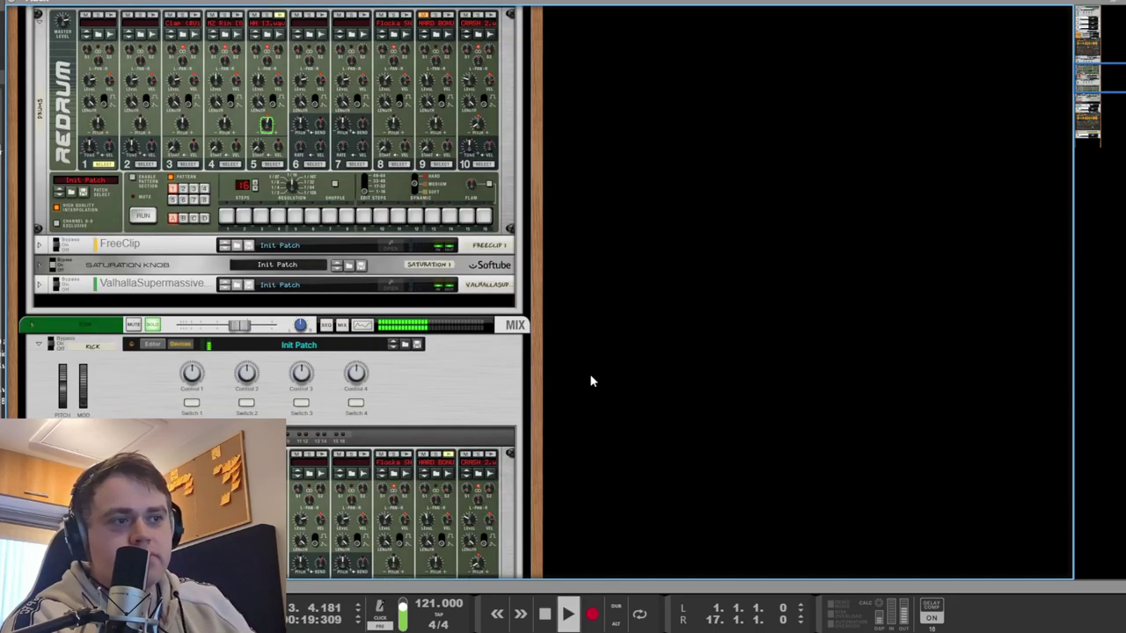
pyautogui.press('space')
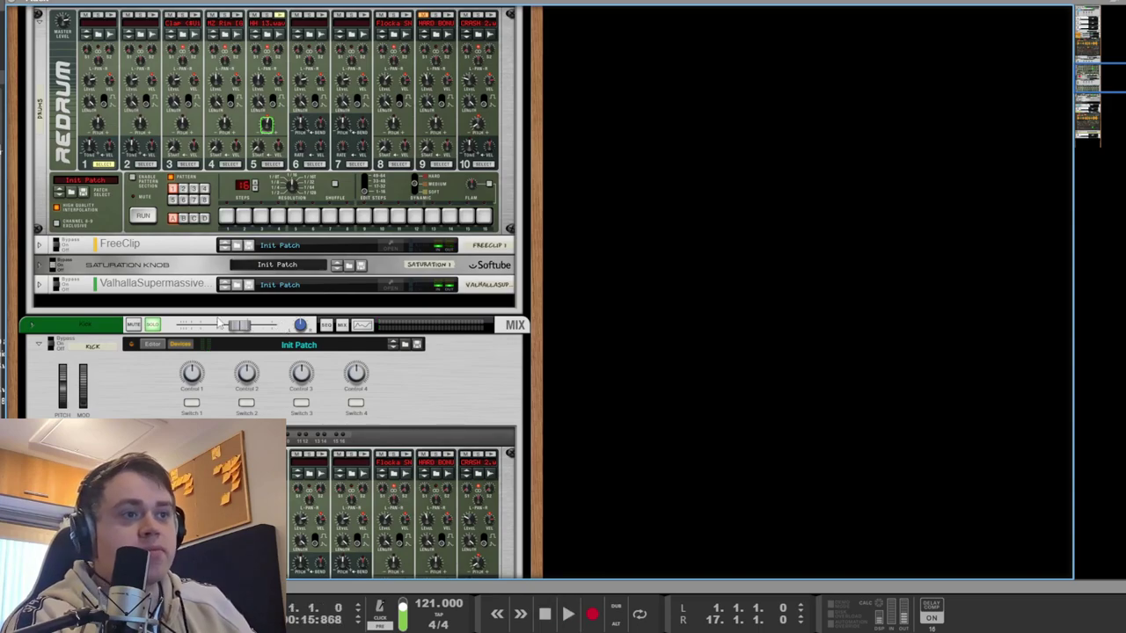
# Inspect the Drums Combinator's Saturation Knob and ValhallaSupermassive settings, closing the reverb and folding the Saturation Knob again.
pyautogui.click(38, 265)
pyautogui.click(387, 357)
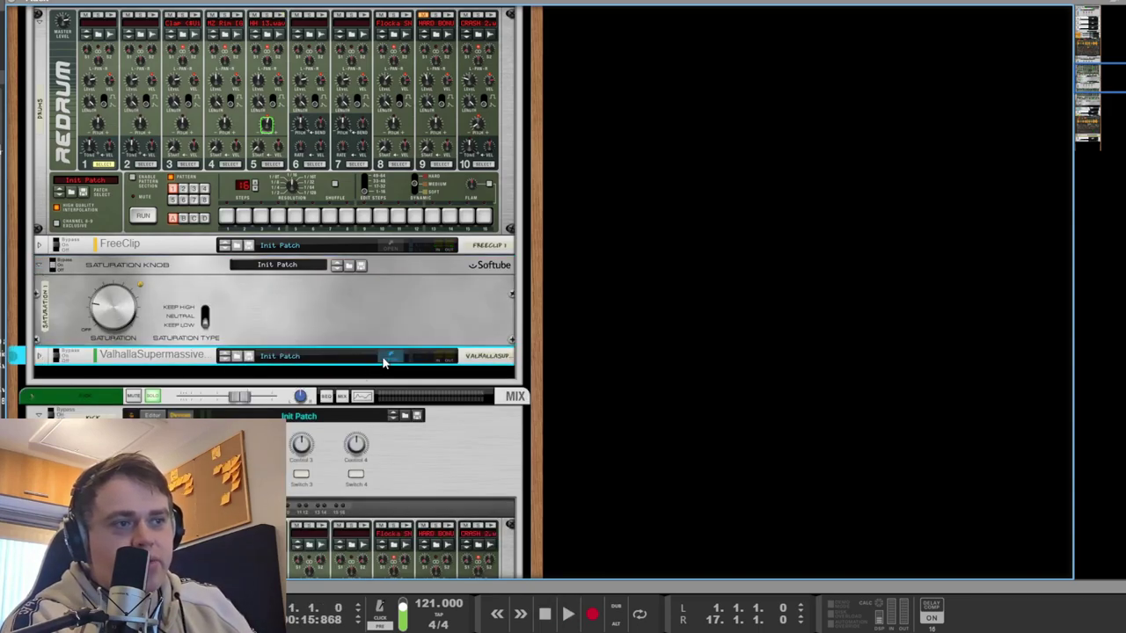
pyautogui.moveTo(110, 6); pyautogui.dragTo(246, 72)
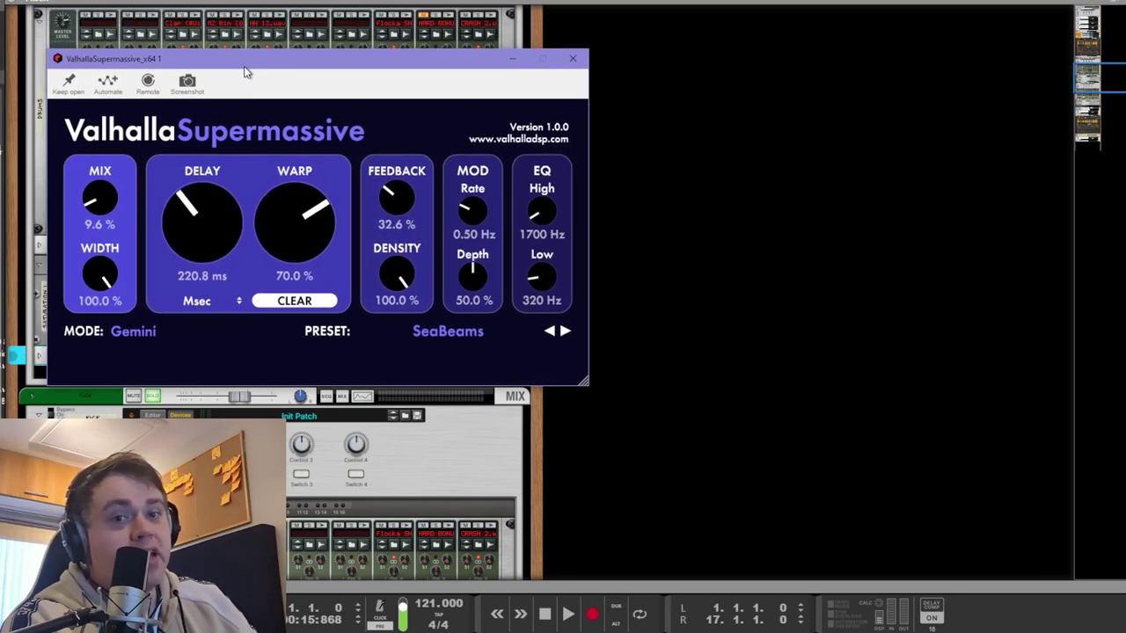
pyautogui.click(747, 328)
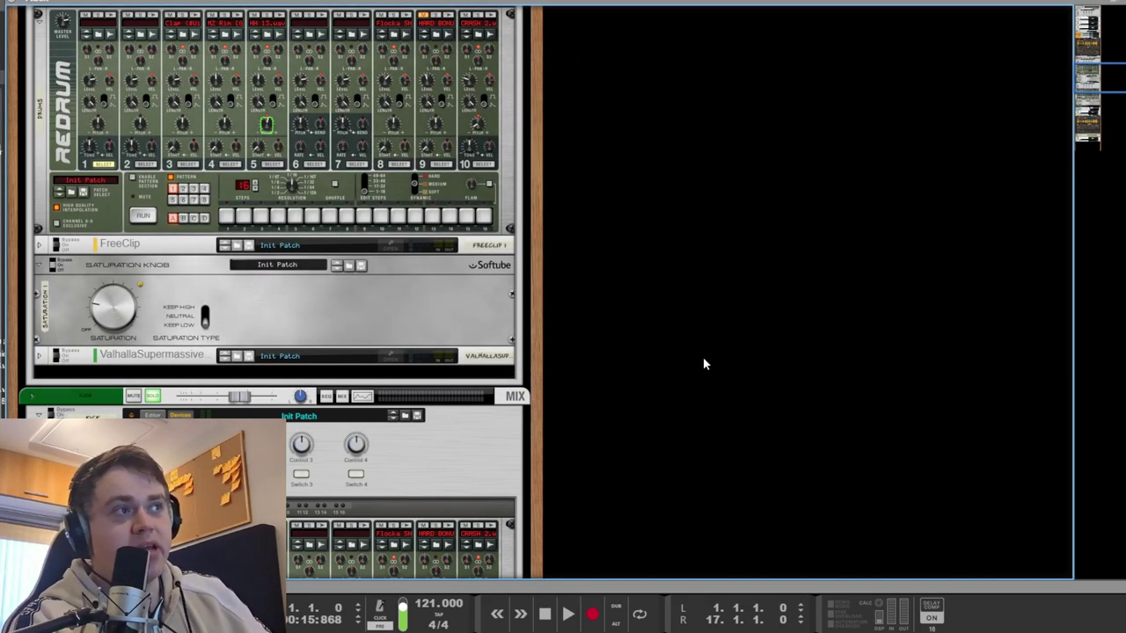
pyautogui.click(413, 361)
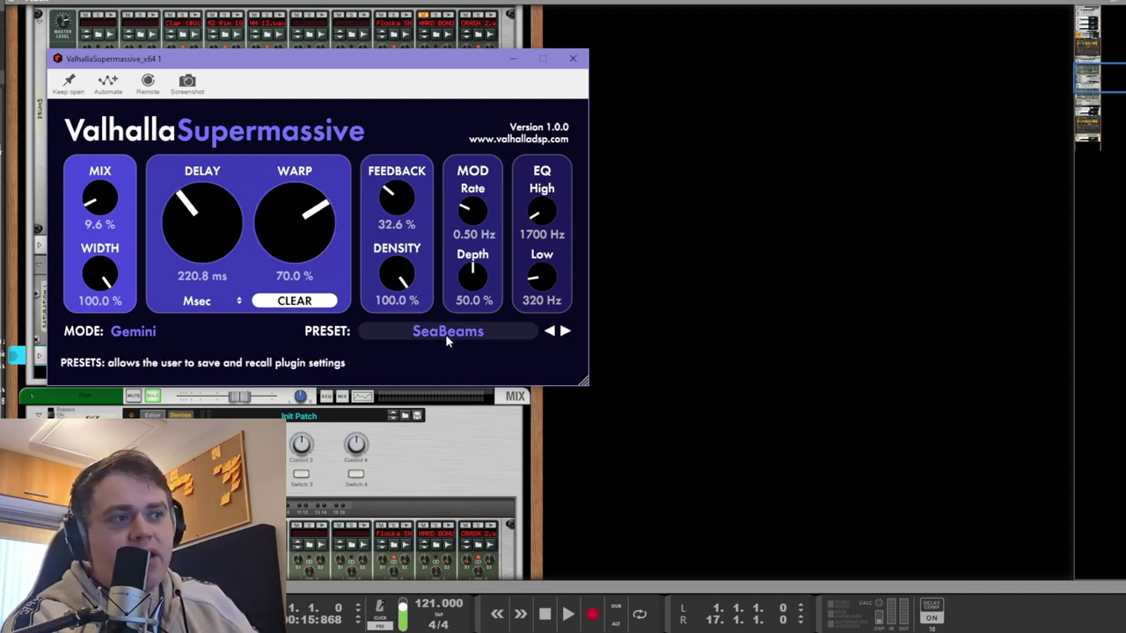
pyautogui.click(680, 321)
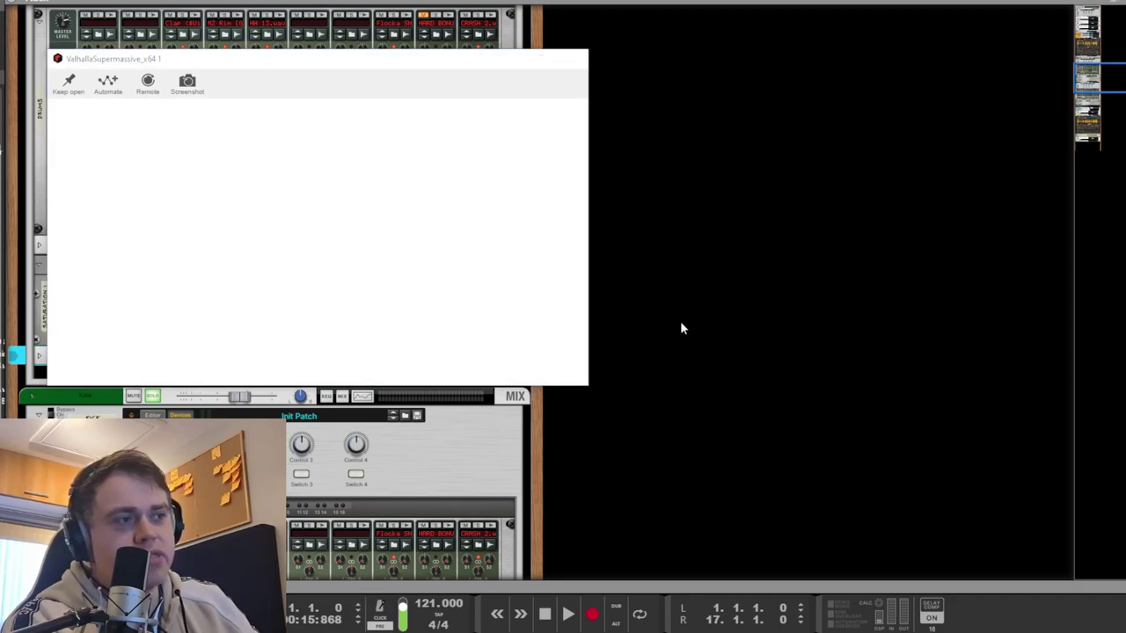
pyautogui.click(38, 267)
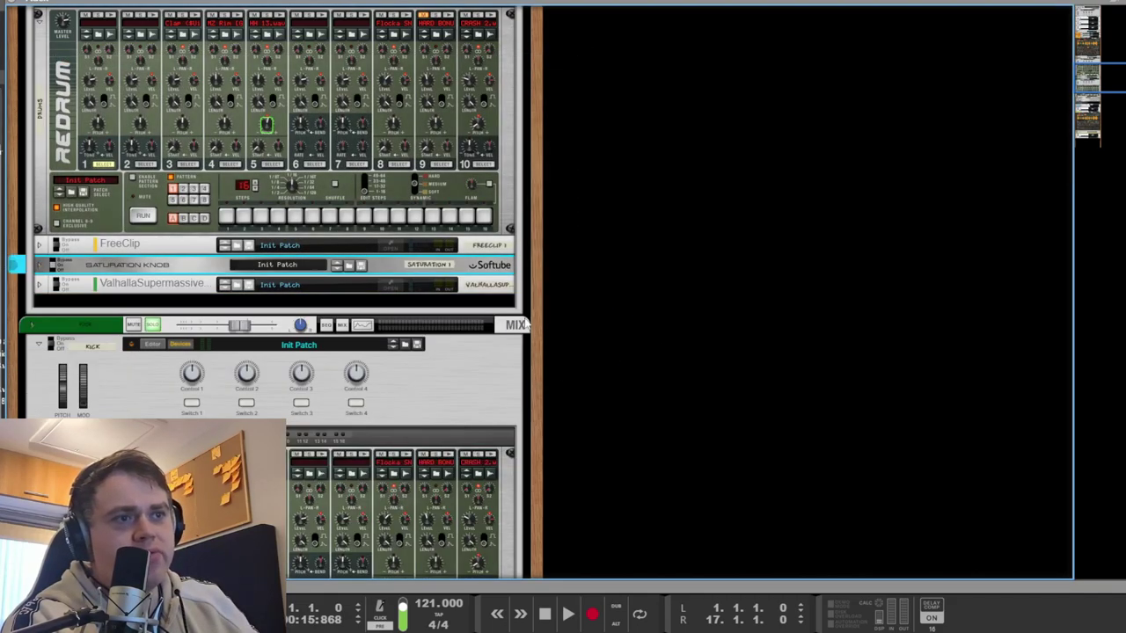
# Open the FreeClip clipper on the Drum Bus, inspect its settings and close it.
pyautogui.scroll(3, 510, 320)
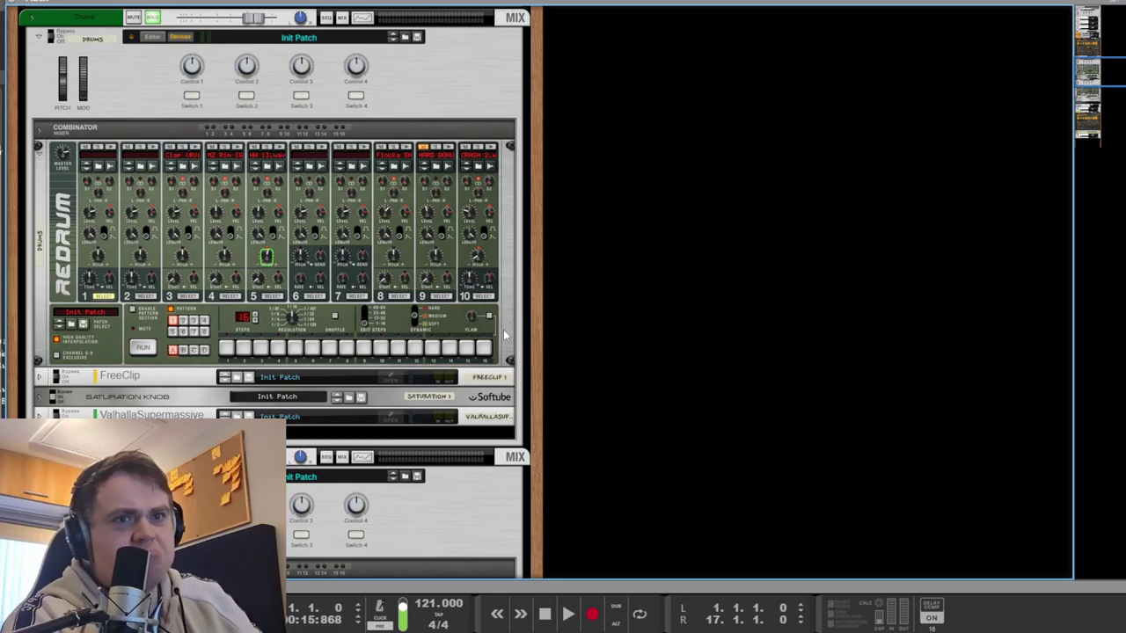
pyautogui.scroll(-4, 655, 343)
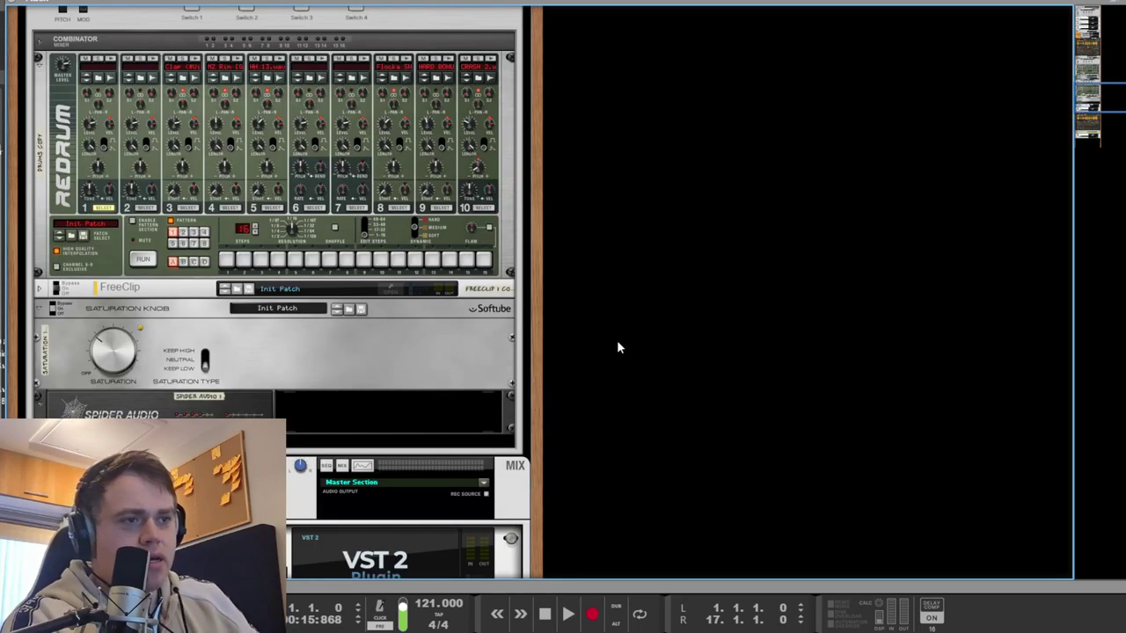
pyautogui.press('F5')
pyautogui.press('F6')
pyautogui.scroll(-4, 431, 347)
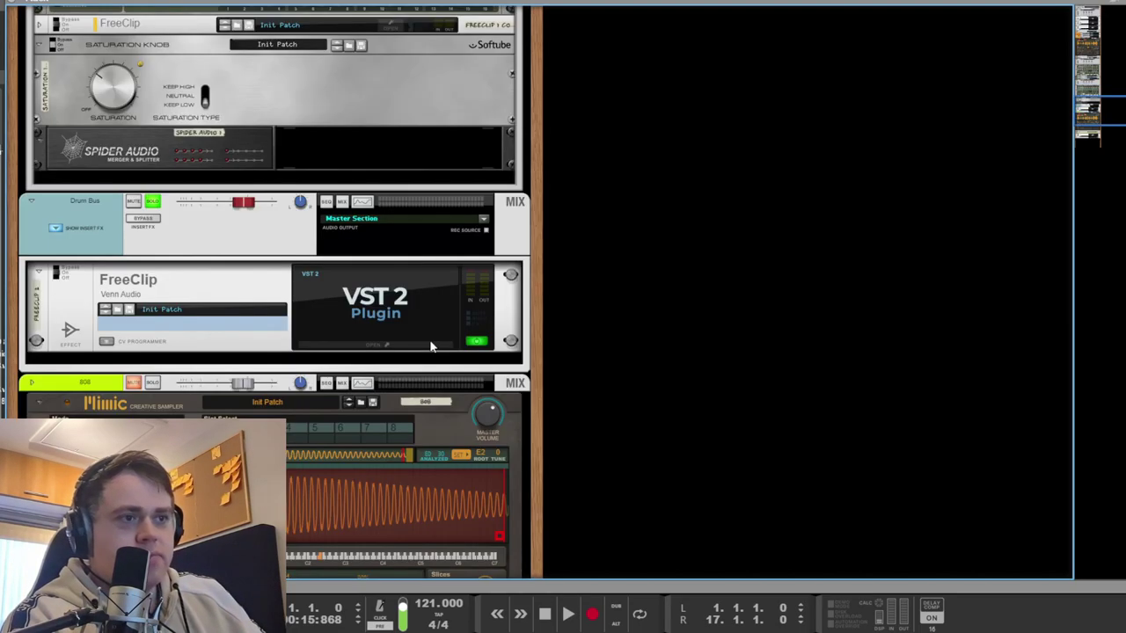
pyautogui.click(414, 331)
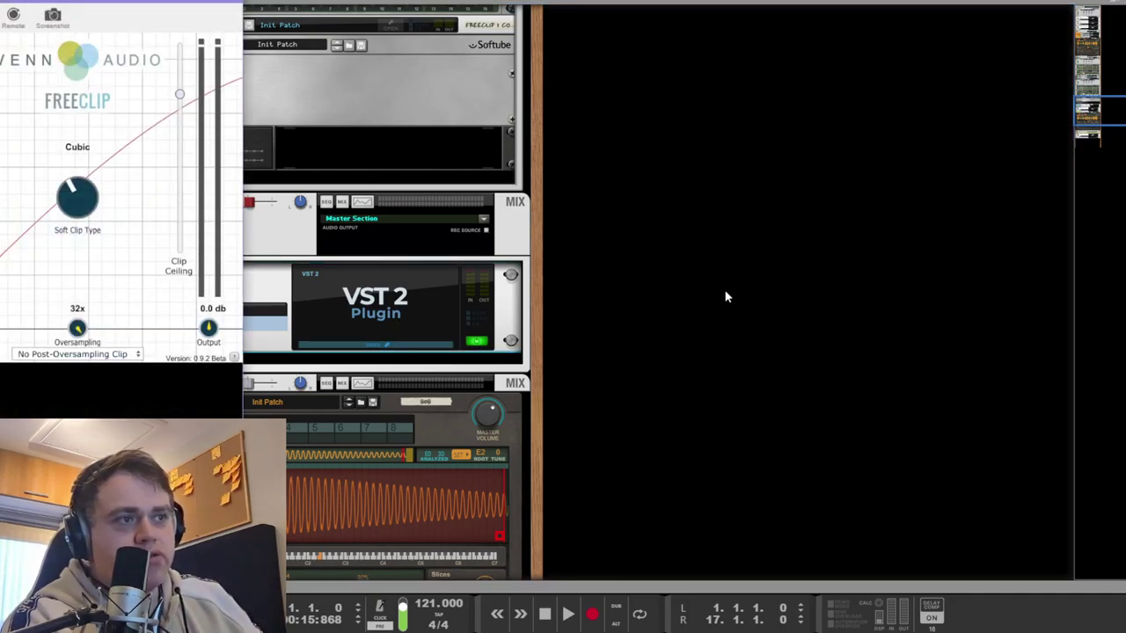
pyautogui.click(725, 291)
pyautogui.click(373, 300)
pyautogui.click(683, 300)
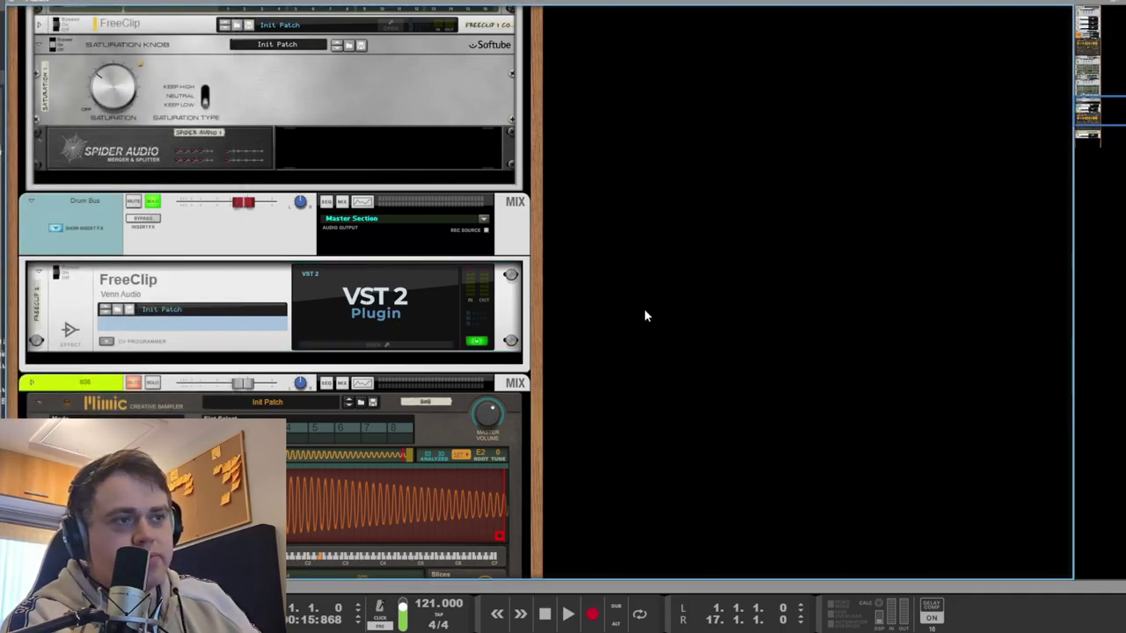
# Compare the drums with the Drum Bus insert effects bypassed and re-enabled during playback.
pyautogui.press('space')
pyautogui.click(147, 221)
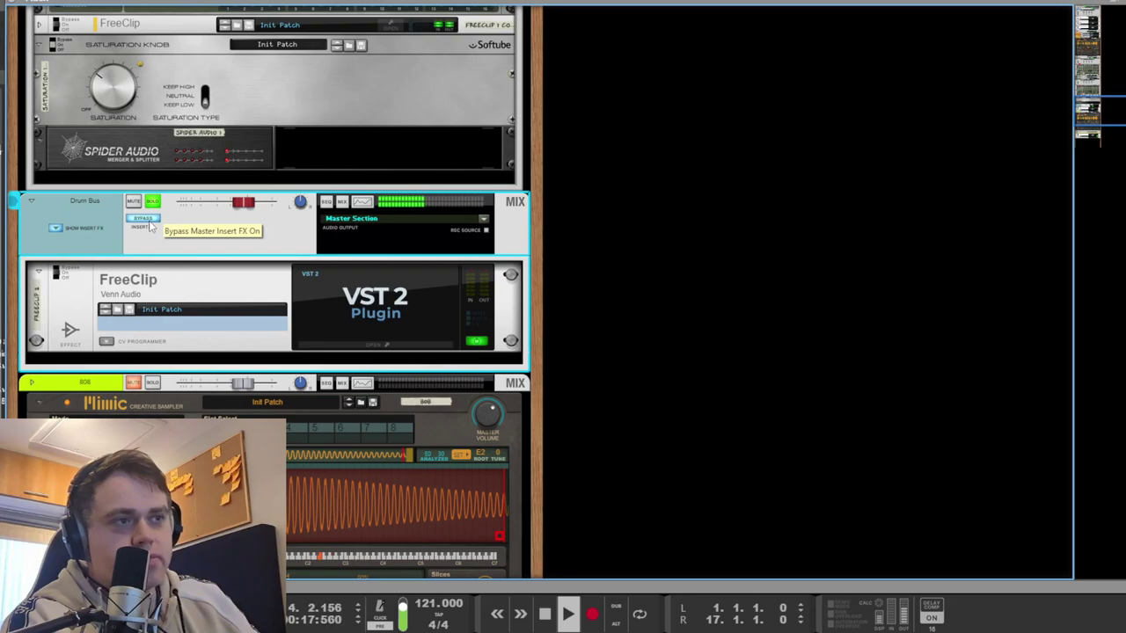
pyautogui.press('space')
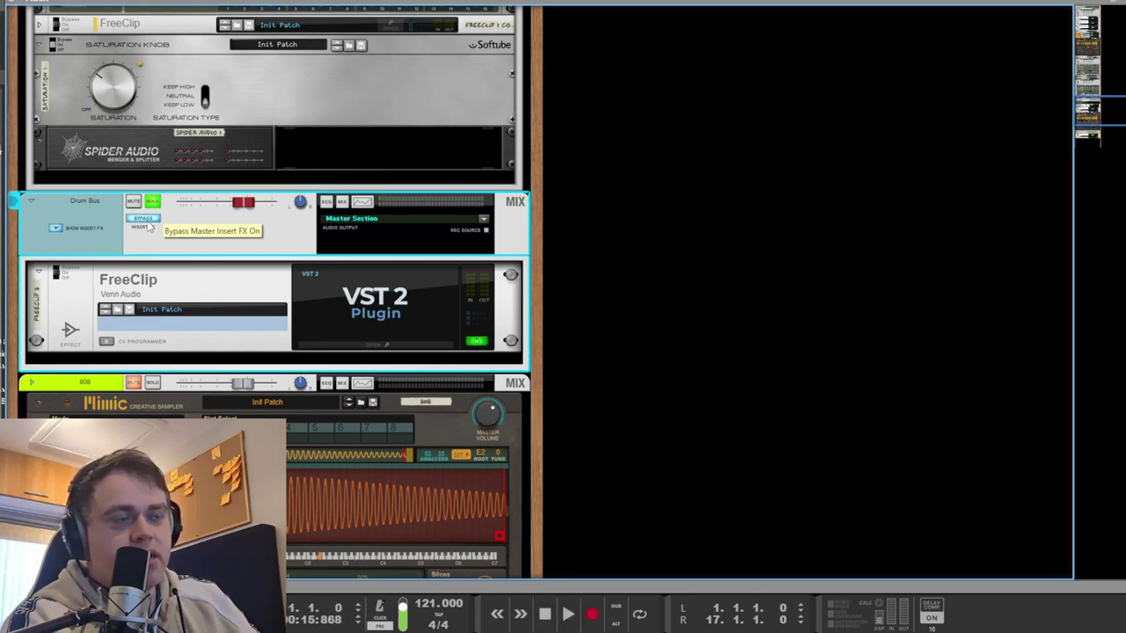
pyautogui.press('space')
pyautogui.click(148, 226)
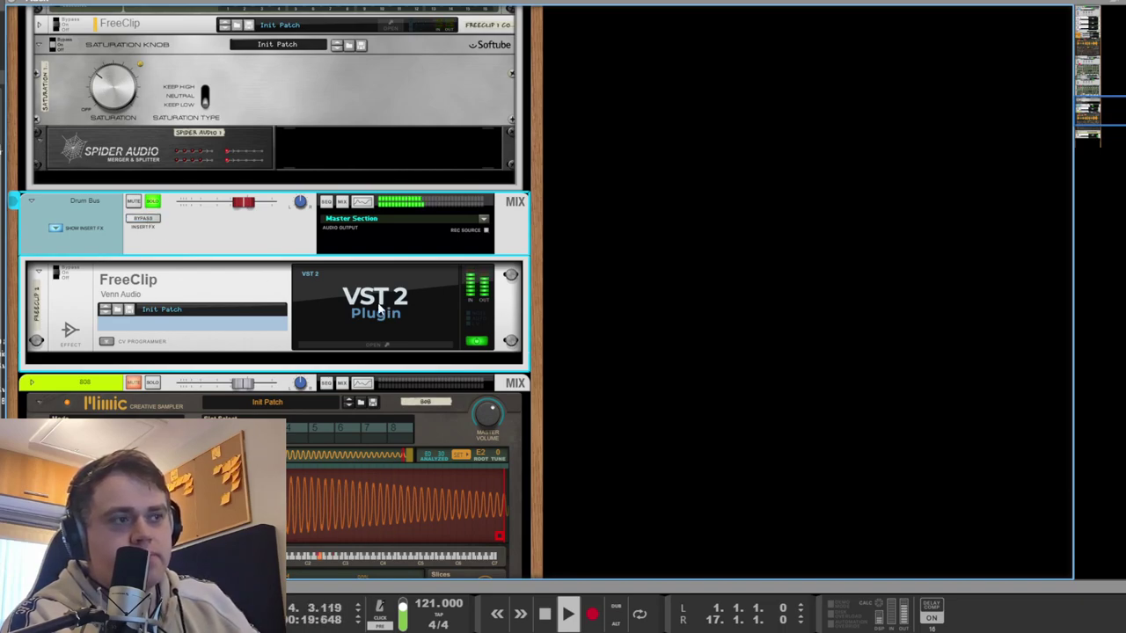
# Stop the drum playback and deselect the Drum Bus in the rack.
pyautogui.press('space')
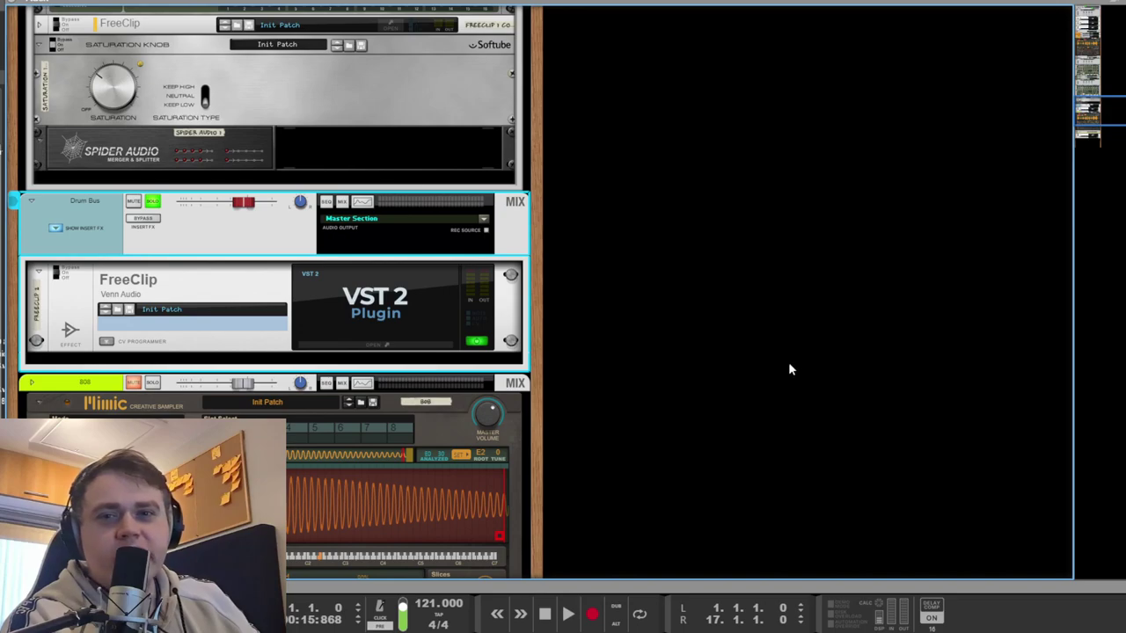
pyautogui.click(792, 366)
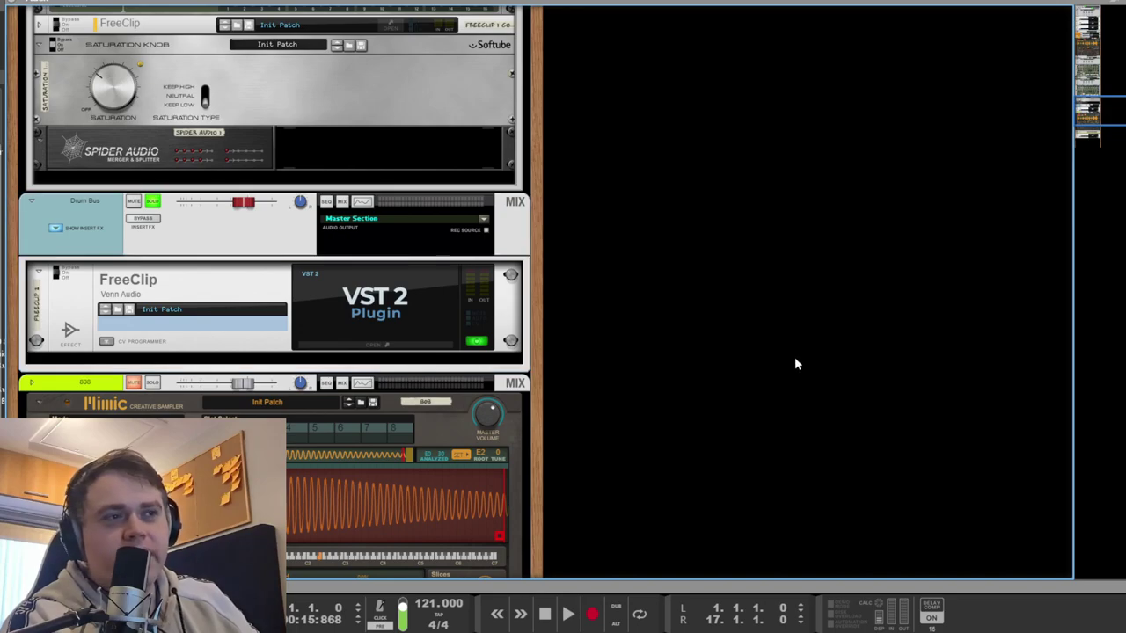
pyautogui.click(356, 304)
pyautogui.click(640, 314)
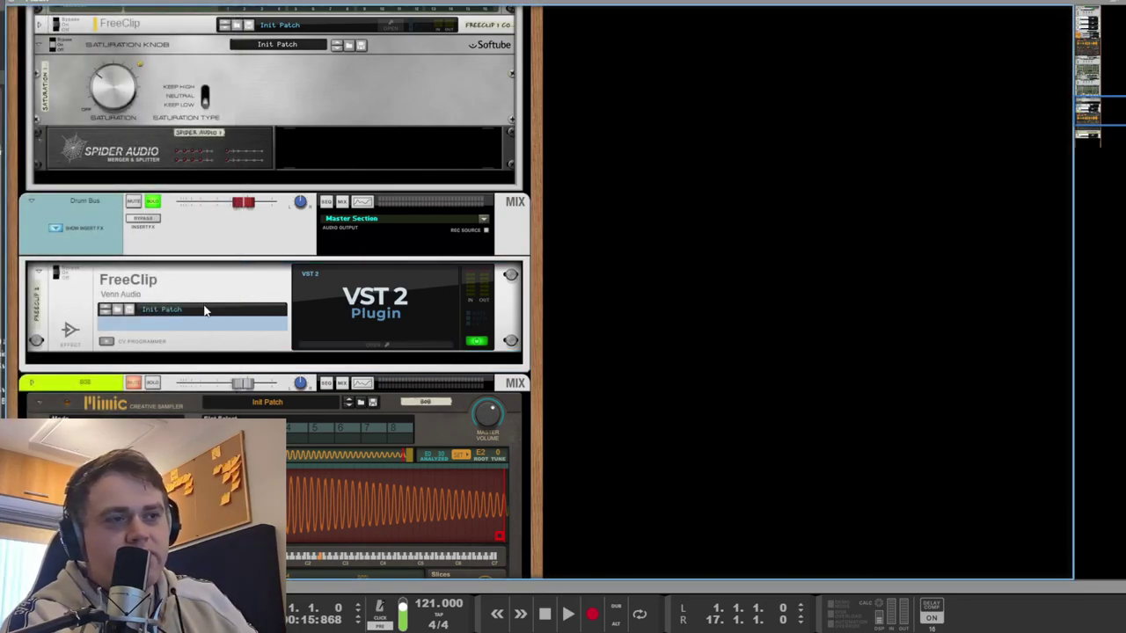
# Replay the drums starting with the Drum Bus inserts bypassed, re-enable the inserts mid-playback and stop.
pyautogui.click(150, 221)
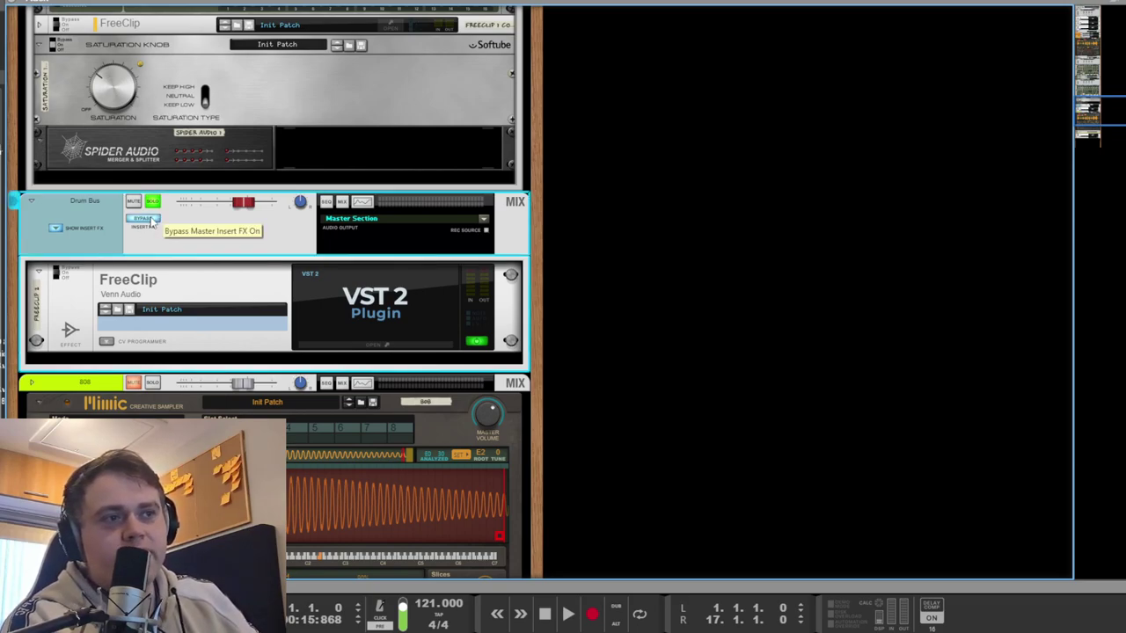
pyautogui.press('space')
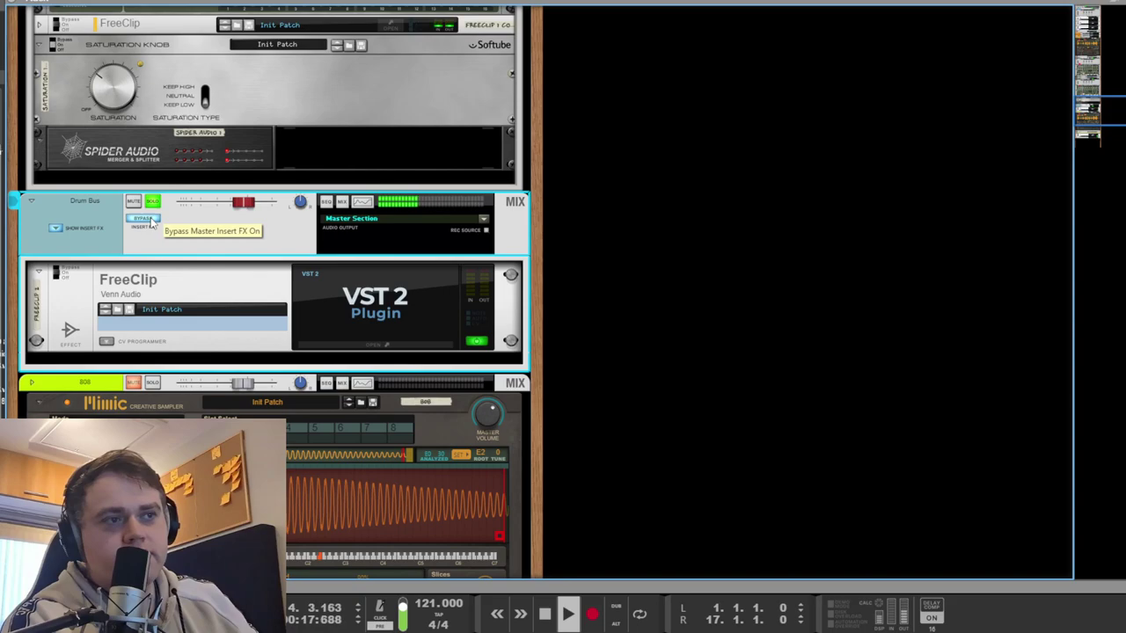
pyautogui.click(143, 219)
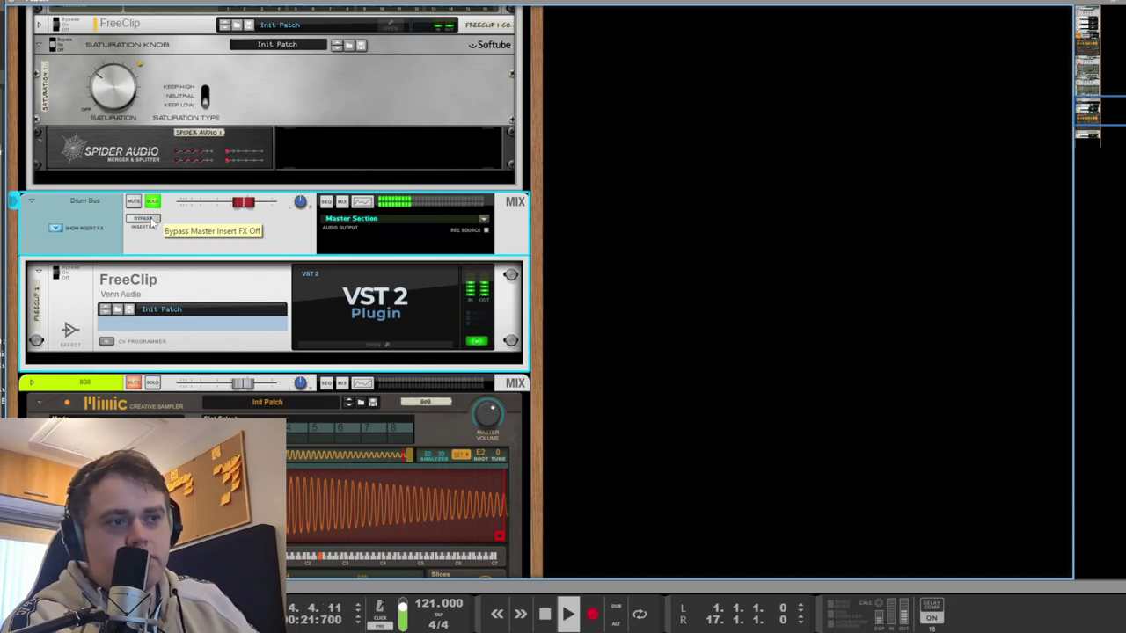
pyautogui.press('space')
# Unsolo the Drum Bus and solo the 808 channel in the mixer.
pyautogui.click(673, 332)
pyautogui.click(145, 194)
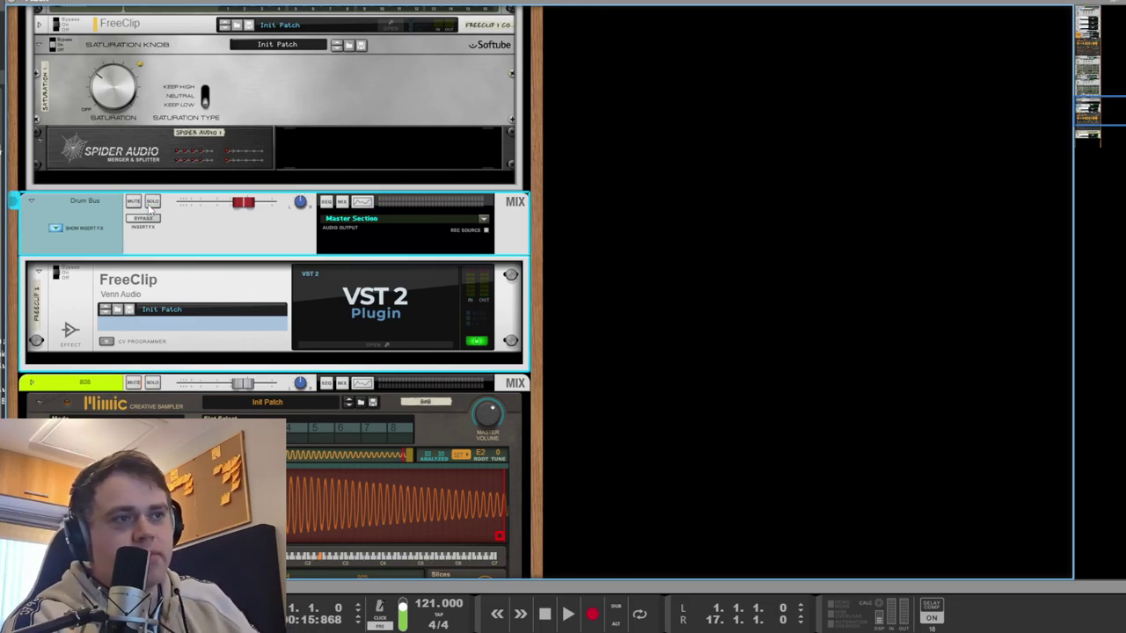
pyautogui.press('F5')
pyautogui.click(955, 396)
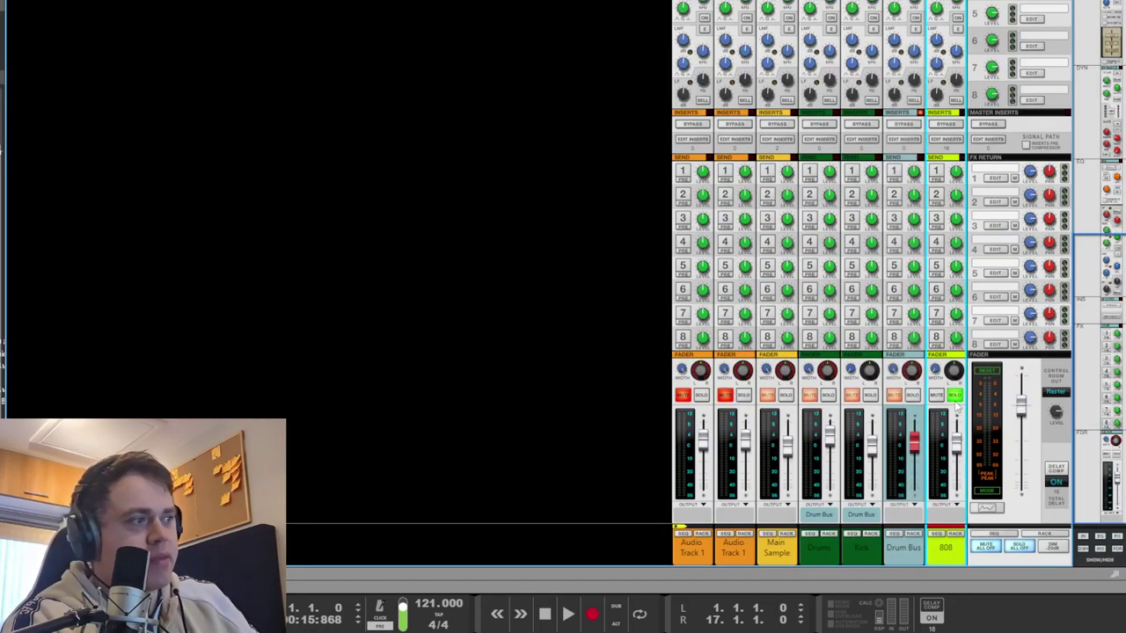
# Audition the soloed 808 while viewing its rack devices and sequencer clips, and stop playback.
pyautogui.press('F6')
pyautogui.scroll(-4, 598, 345)
pyautogui.press('space')
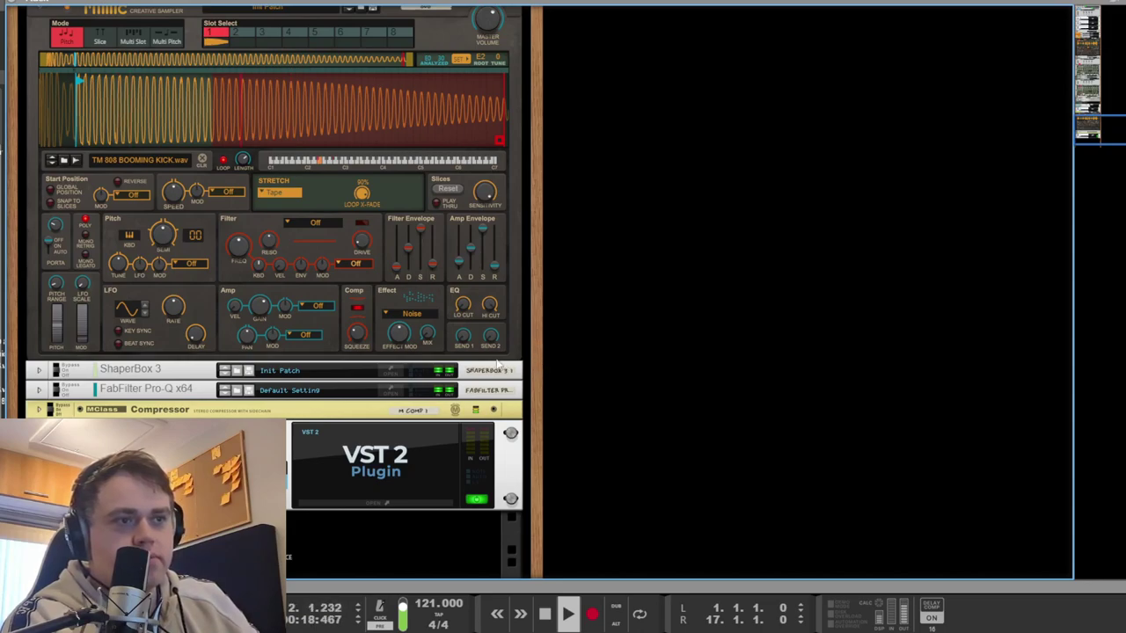
pyautogui.press('F7')
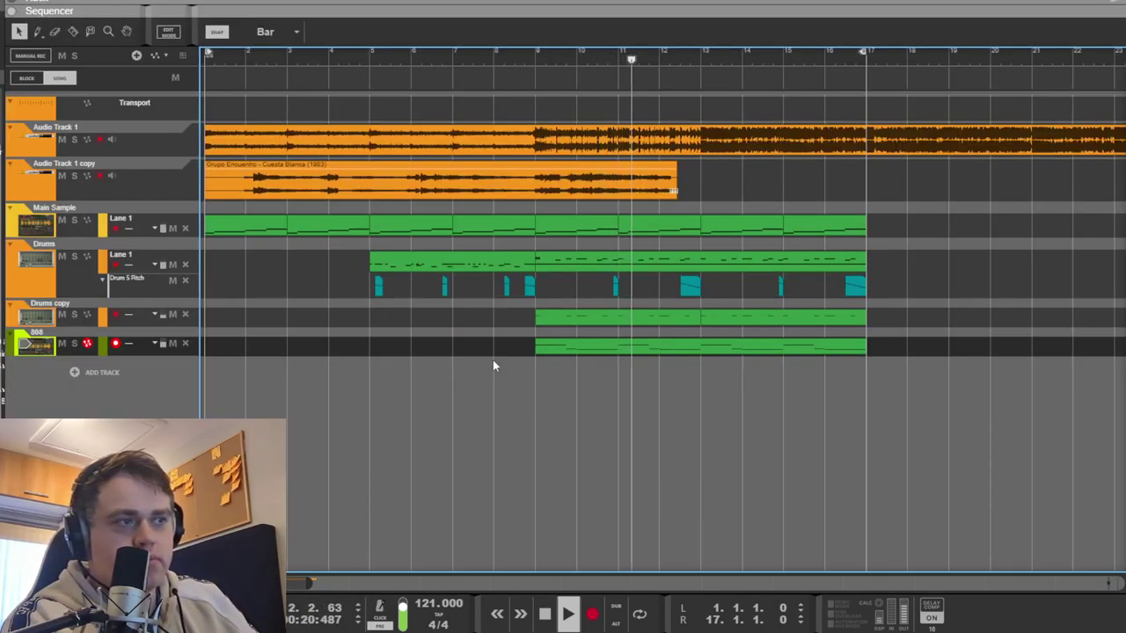
pyautogui.press('F6')
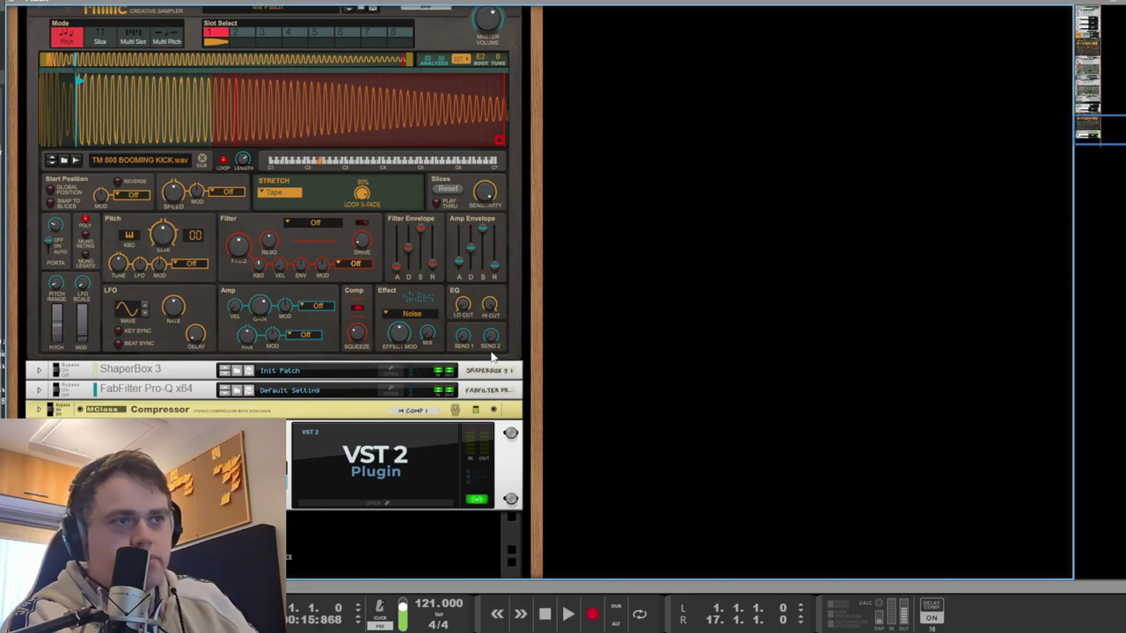
# Inspect the 808's Mimic sampler settings and the effect chain below it.
pyautogui.scroll(3, 493, 377)
pyautogui.scroll(-1, 537, 356)
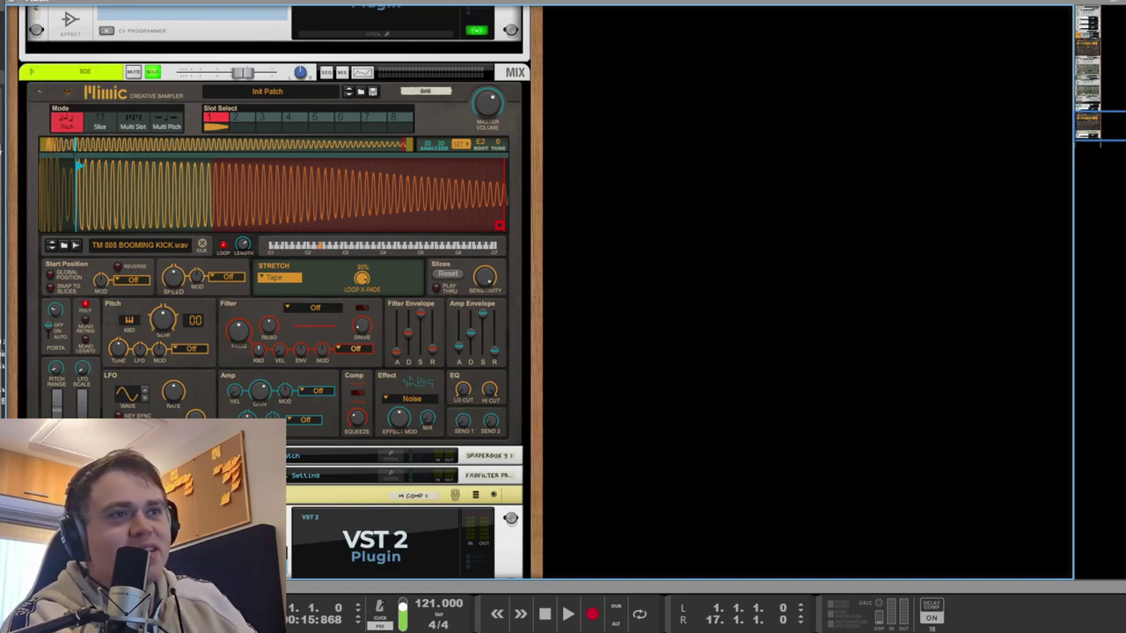
pyautogui.press('Escape')
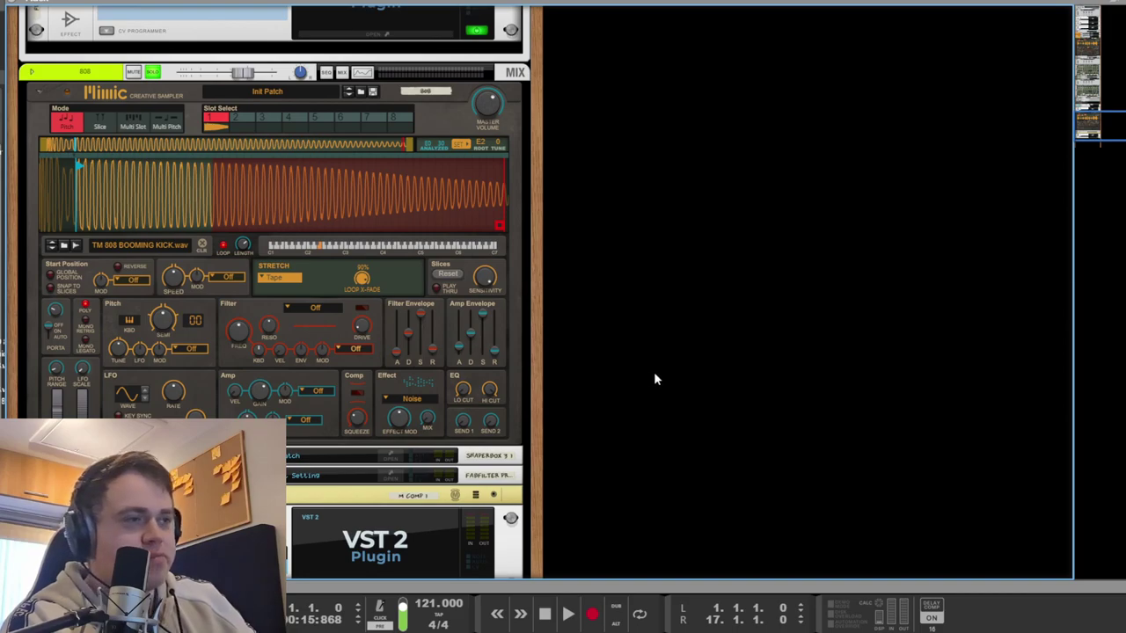
pyautogui.press('F5')
pyautogui.press('F6')
pyautogui.scroll(-3, 248, 368)
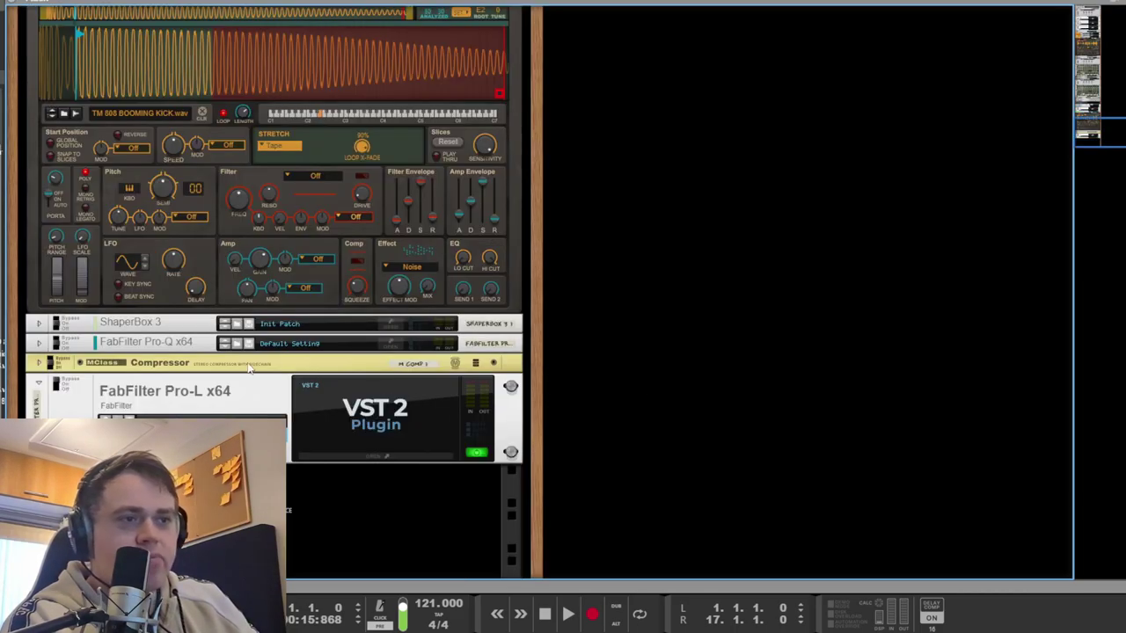
# Open ShaperBox 3 on the 808, inspect its Drive settings and the list of available shapers, and close it.
pyautogui.click(383, 332)
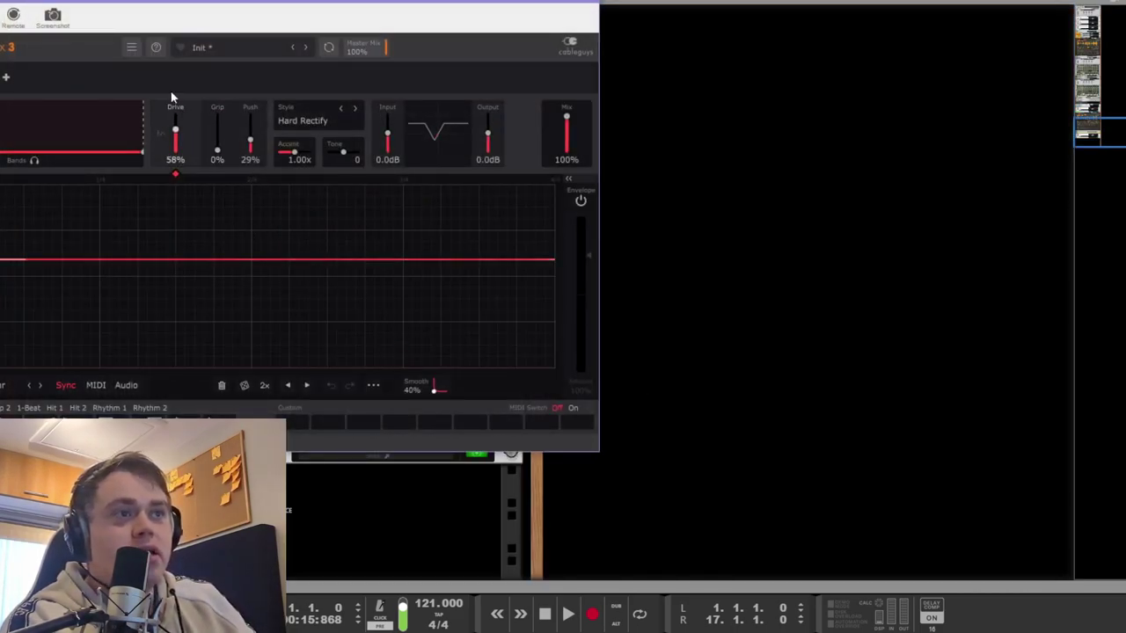
pyautogui.moveTo(110, 3); pyautogui.dragTo(209, 0)
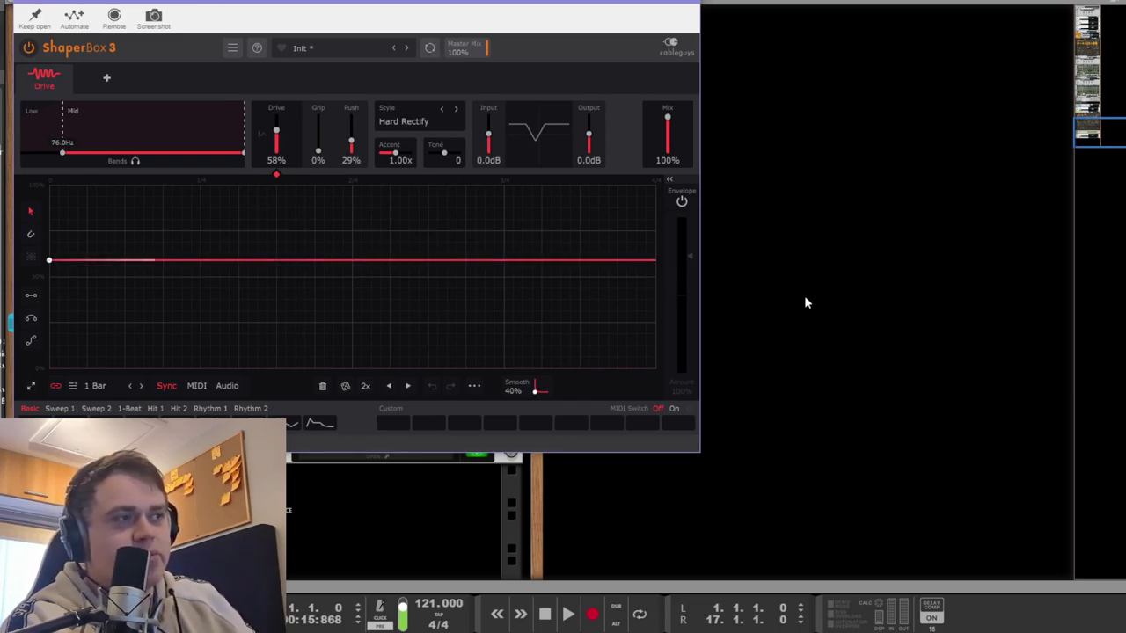
pyautogui.click(108, 78)
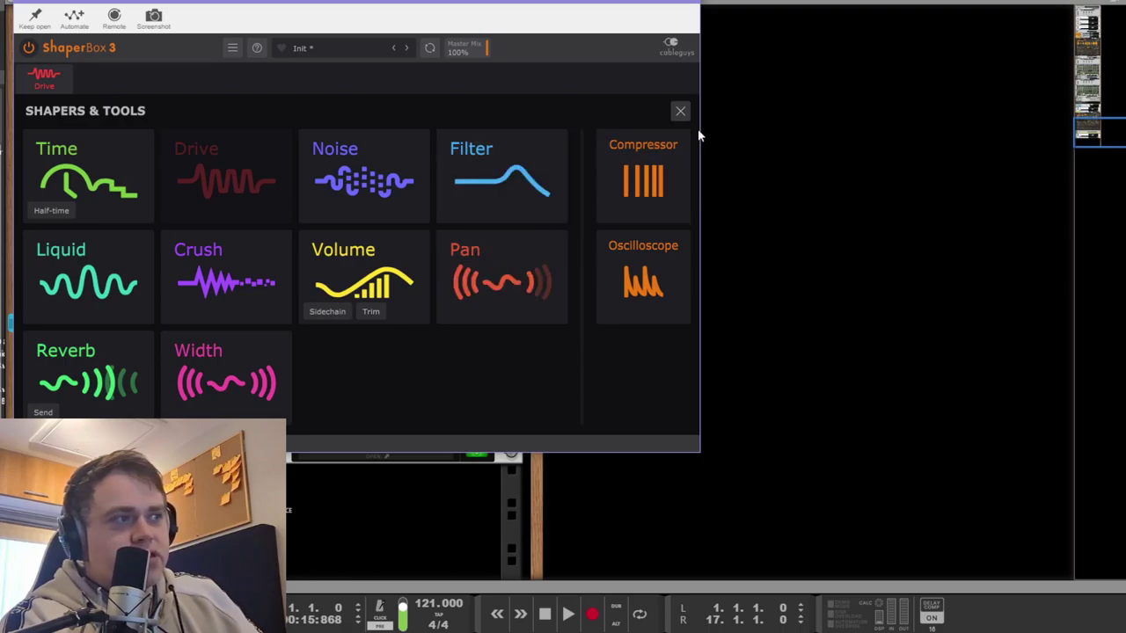
pyautogui.click(680, 111)
pyautogui.click(881, 234)
# Compare the 808 with ShaperBox 3 bypassed and re-enabled during playback, and stop.
pyautogui.press('space')
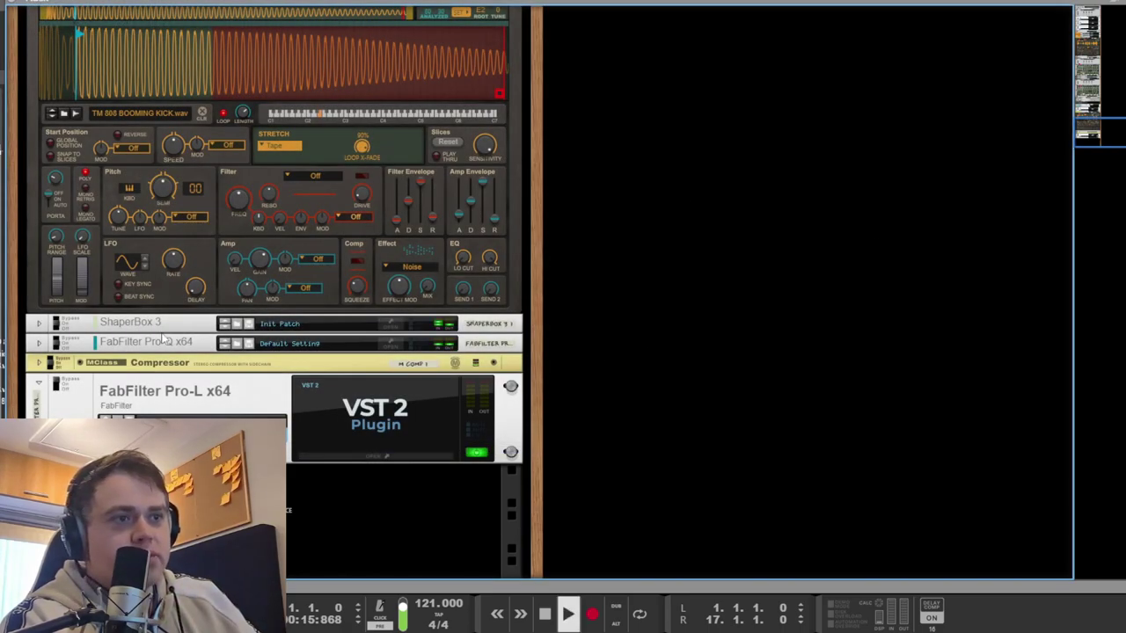
pyautogui.click(35, 322)
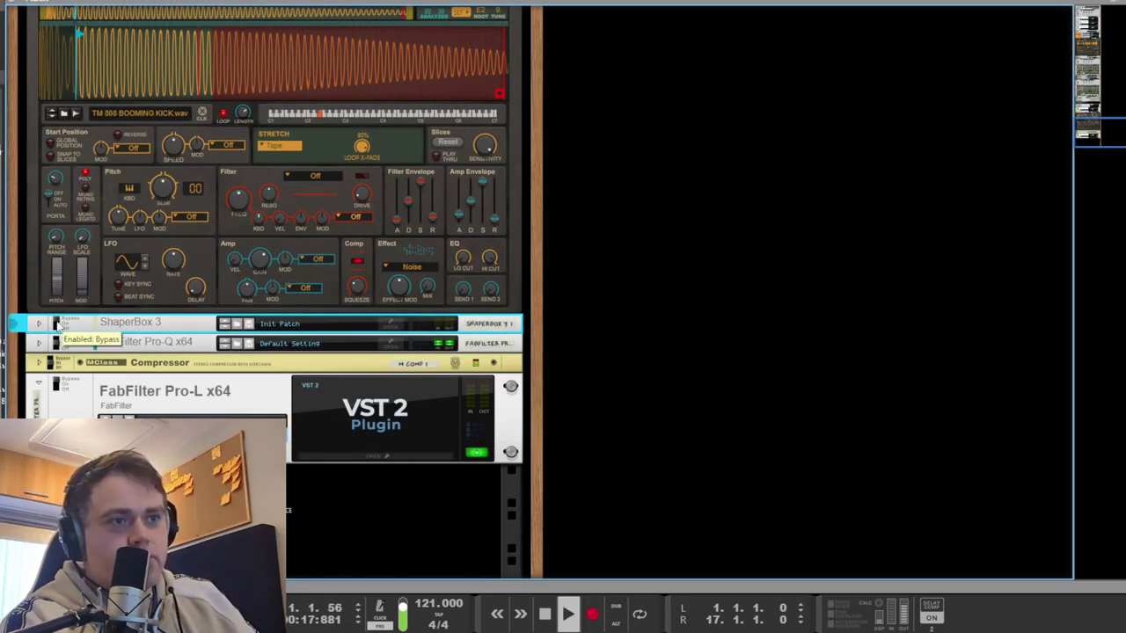
pyautogui.click(56, 326)
pyautogui.press('space')
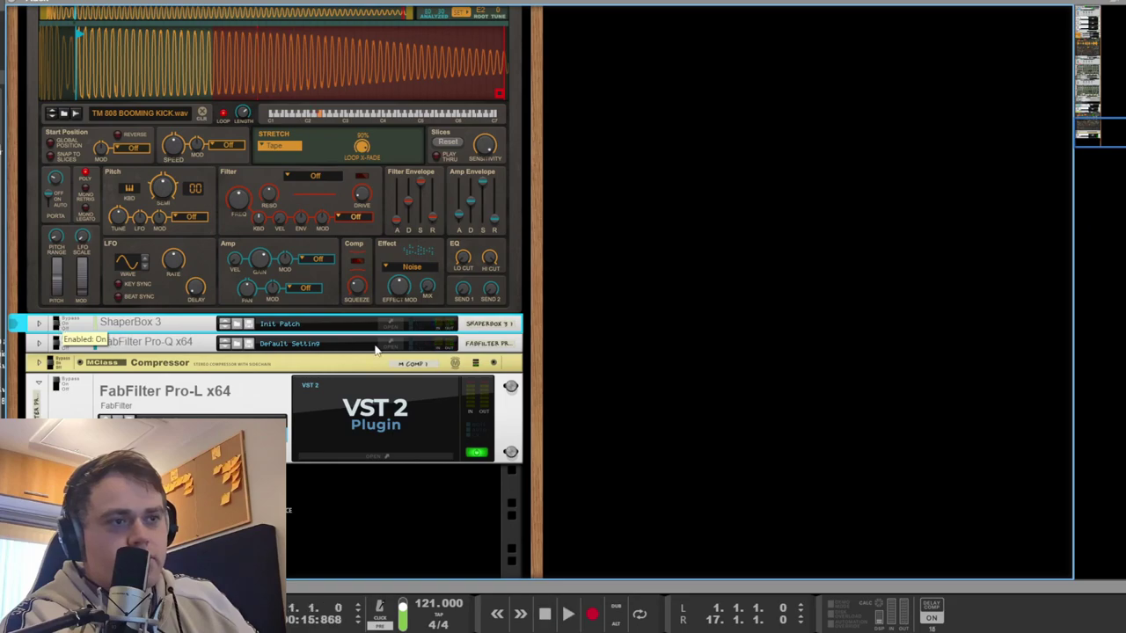
# Check the 808's FabFilter Pro-Q curve, close it and unfold the MClass Compressor to show its settings.
pyautogui.click(393, 344)
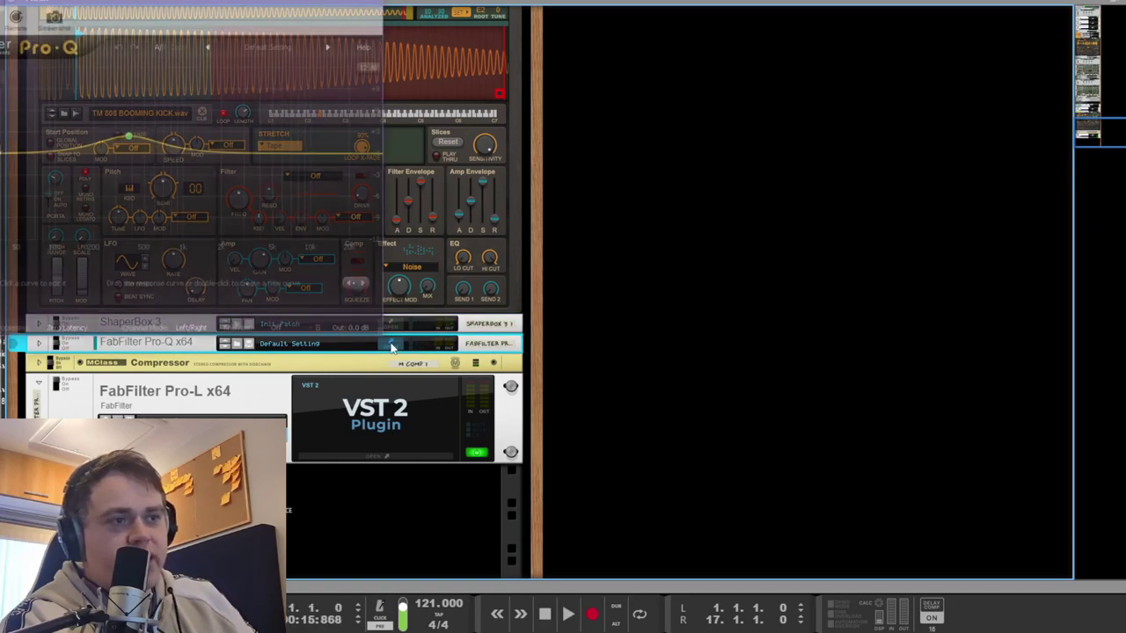
pyautogui.click(800, 326)
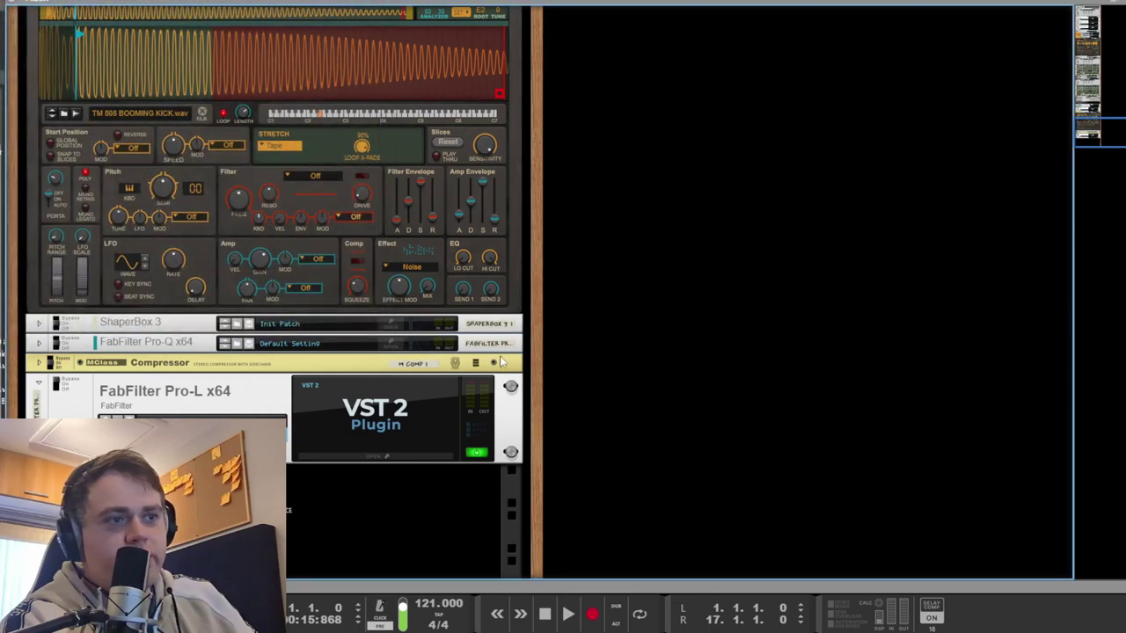
pyautogui.click(38, 362)
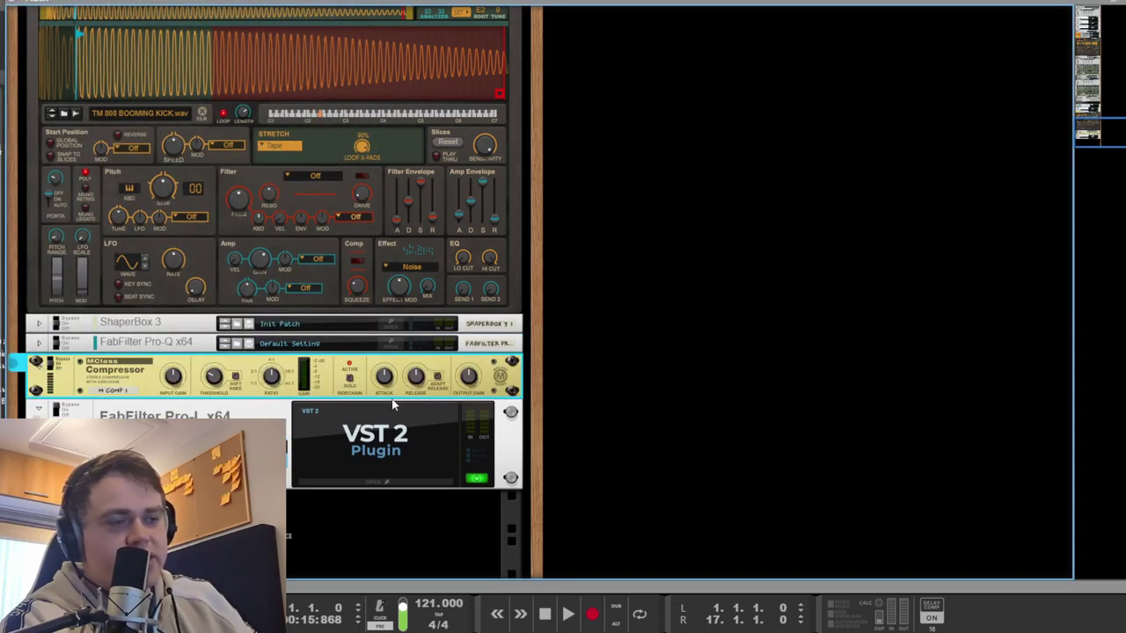
# Inspect the FabFilter Pro-L limiter during 808 playback and delete it from the 808's effect chain.
pyautogui.click(376, 481)
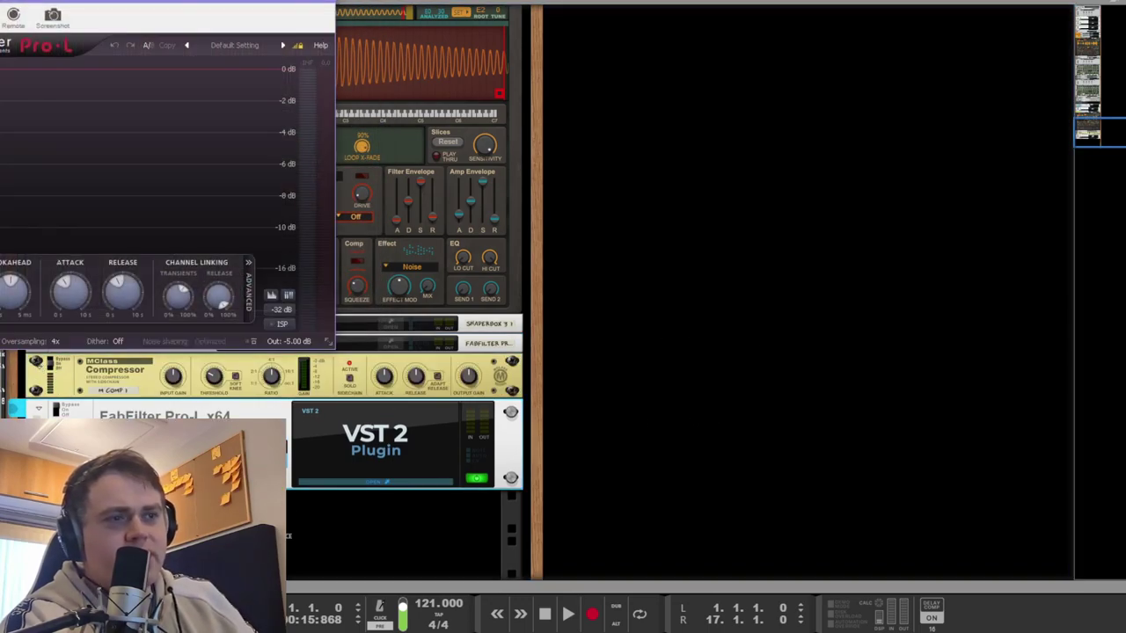
pyautogui.press('space')
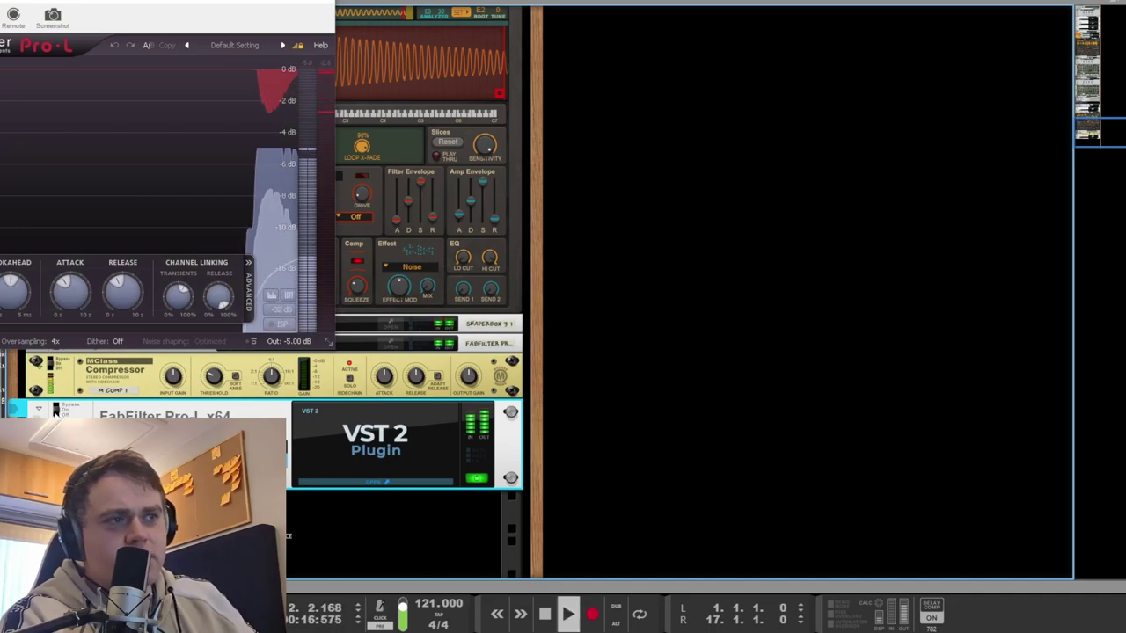
pyautogui.click(674, 381)
pyautogui.press('space')
pyautogui.click(377, 481)
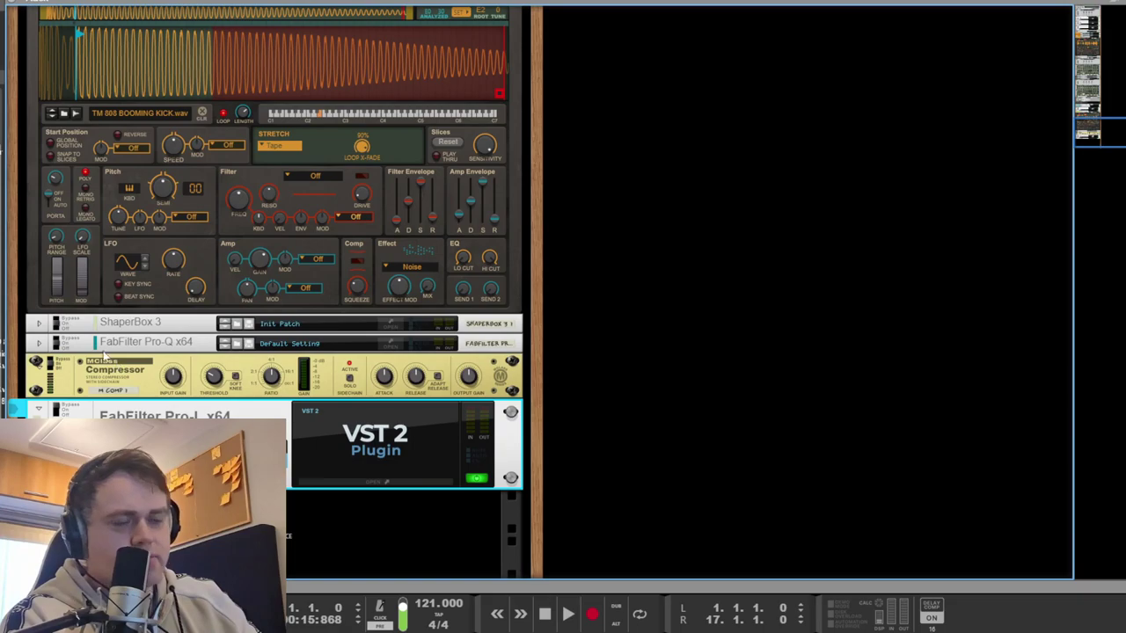
pyautogui.press('Delete')
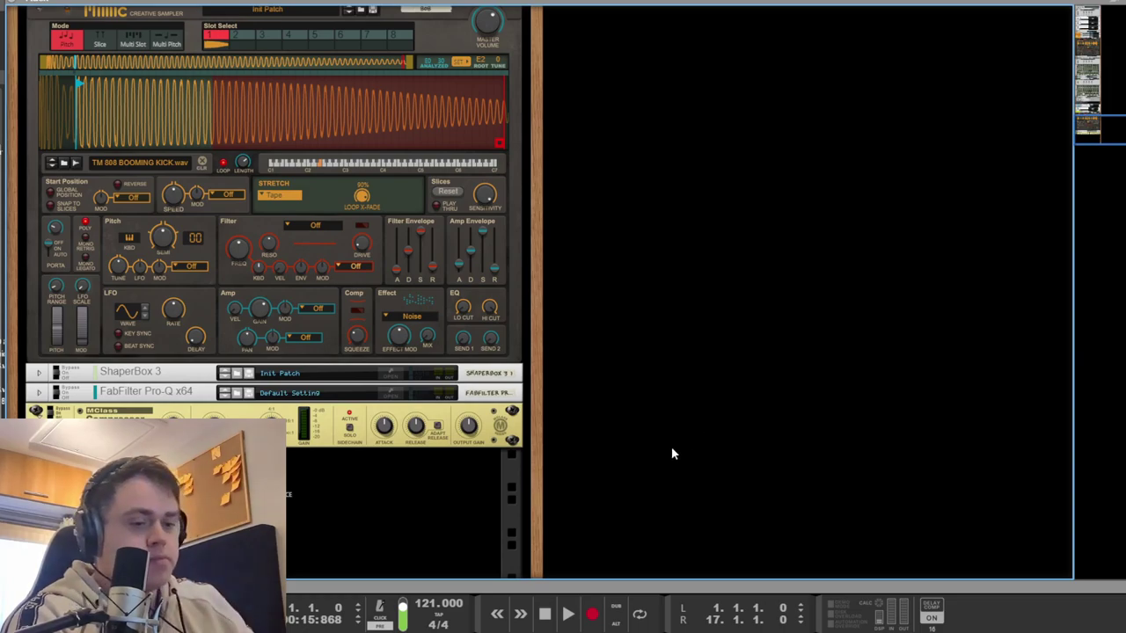
# Clear the 808 solo in the mixer and audition the full beat from the sequencer.
pyautogui.press('F5')
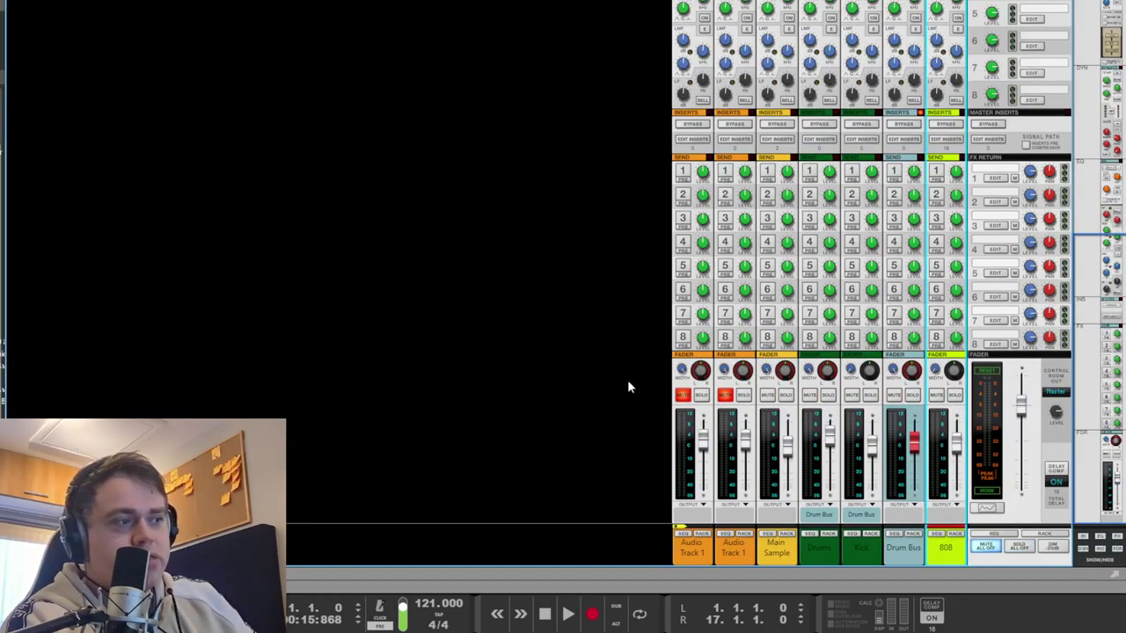
pyautogui.press('F7')
pyautogui.press('space')
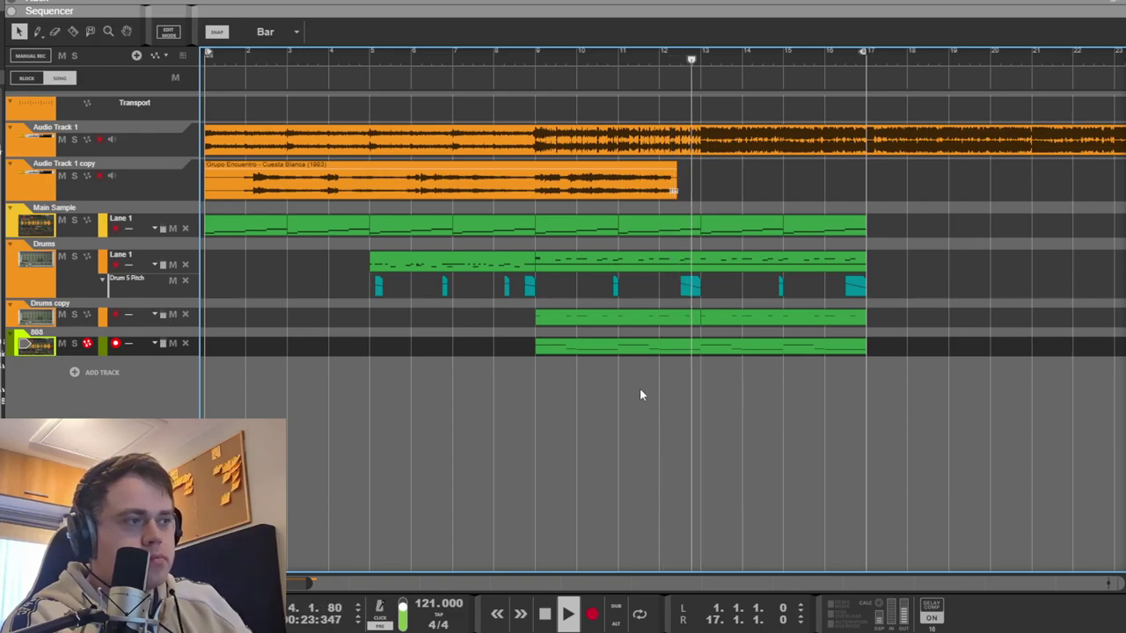
pyautogui.press('space')
# Open the Drums clip starting at bar 9, audition its pattern and return to the arrangement.
pyautogui.doubleClick(657, 265)
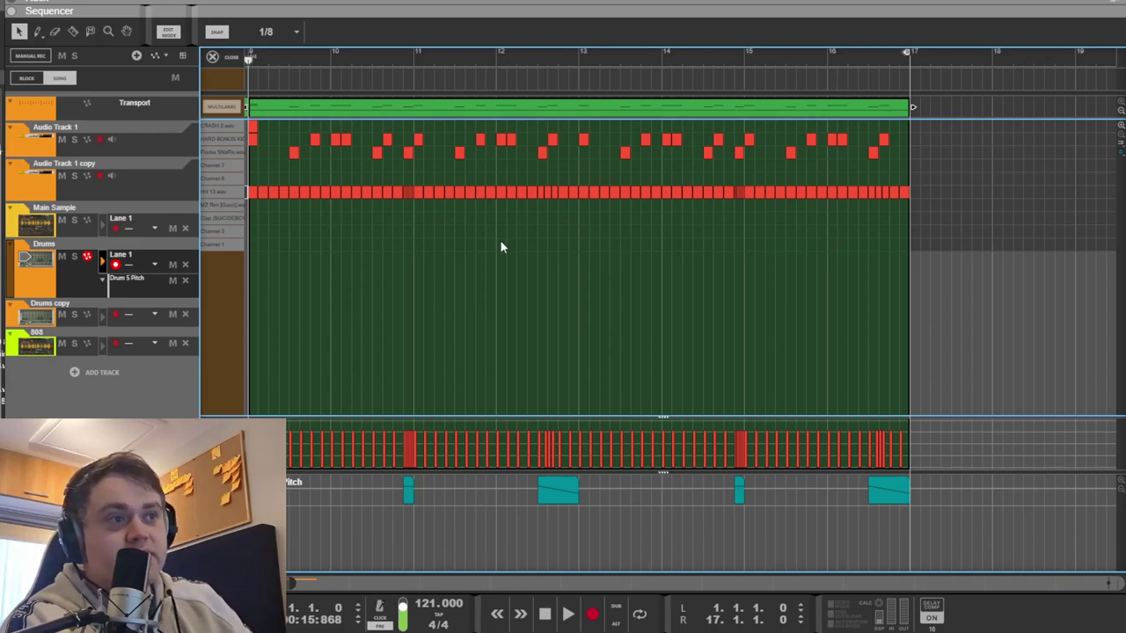
pyautogui.press('space')
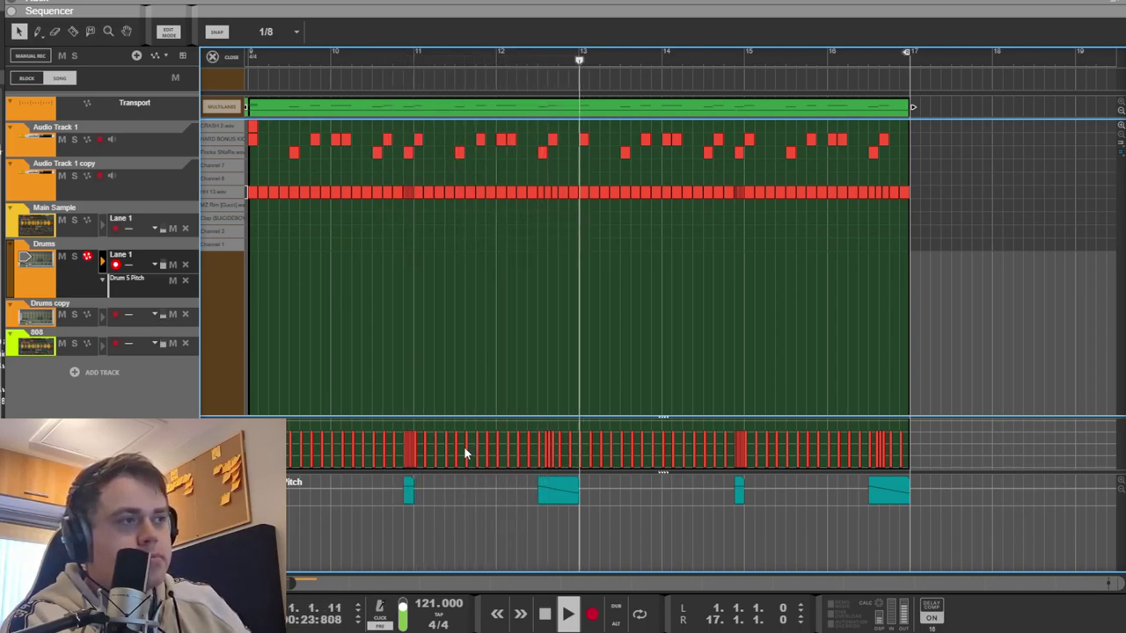
pyautogui.press('space')
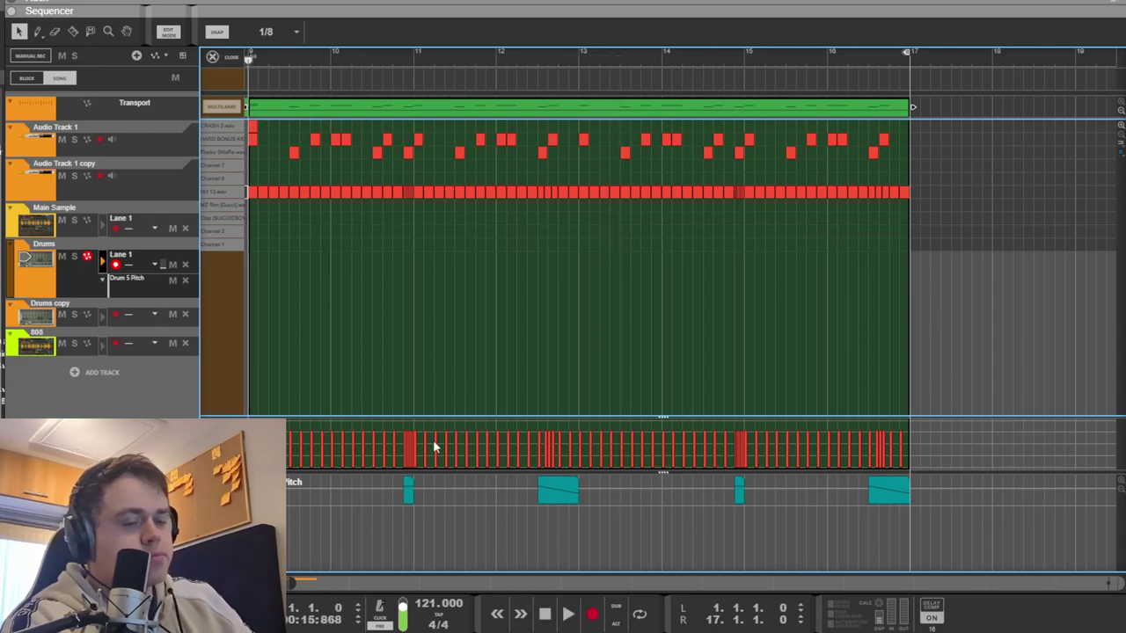
pyautogui.press('Escape')
pyautogui.click(698, 300)
pyautogui.moveTo(322, 573); pyautogui.dragTo(289, 581)
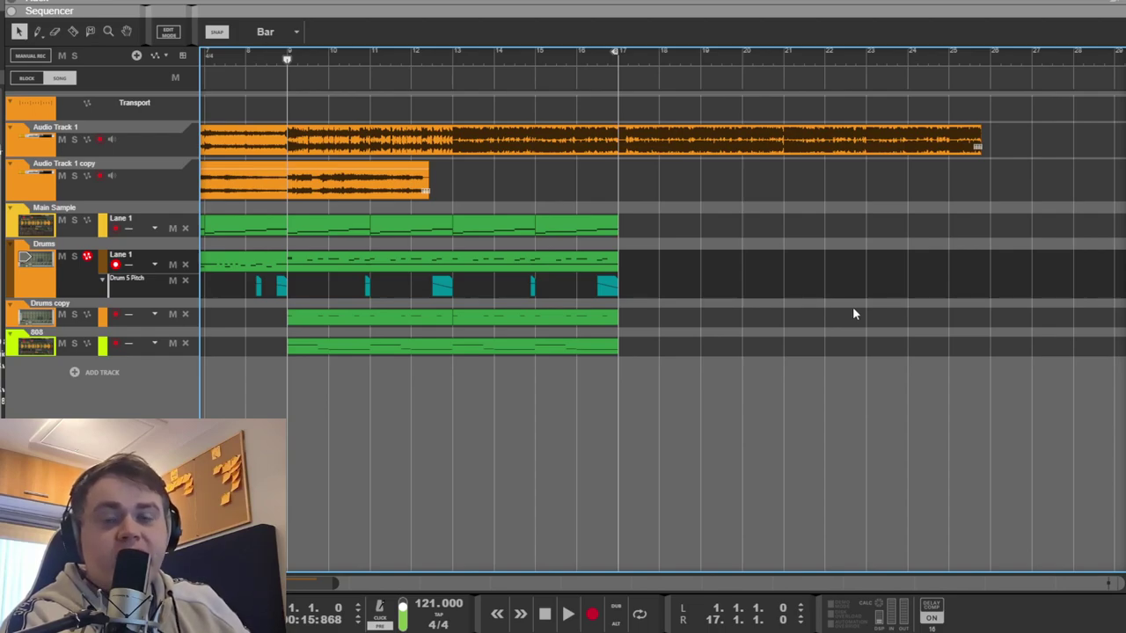
# Reopen the bar 9 Drums clip, replay its opening bars while viewing the notes, and close the clip.
pyautogui.doubleClick(523, 264)
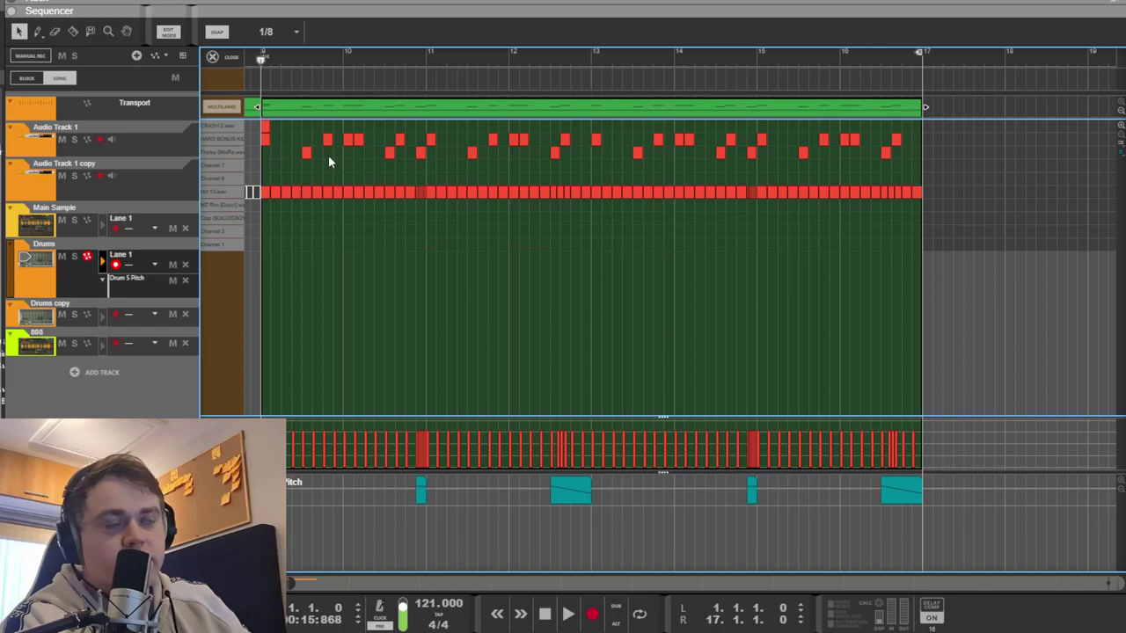
pyautogui.press('space')
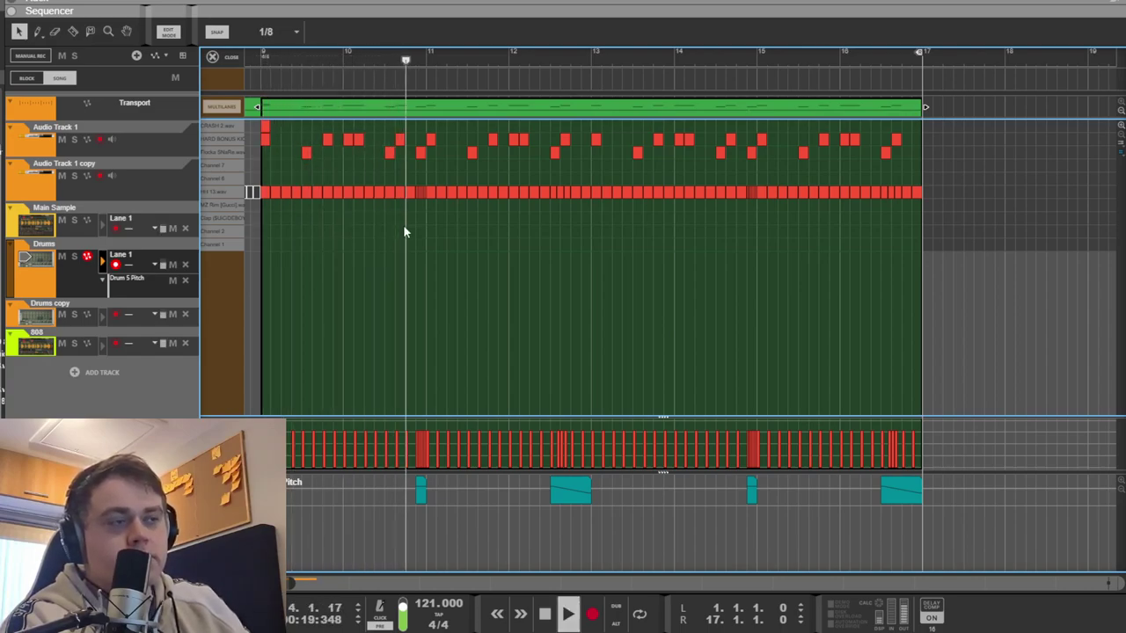
pyautogui.press('space')
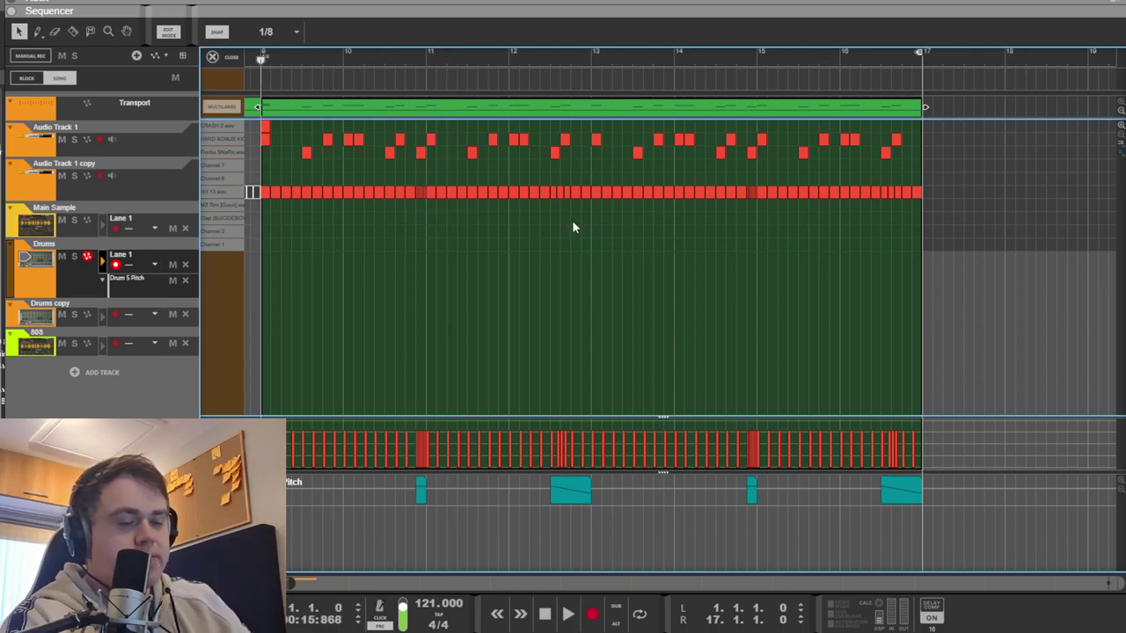
pyautogui.hotkey('ctrl', 'e')
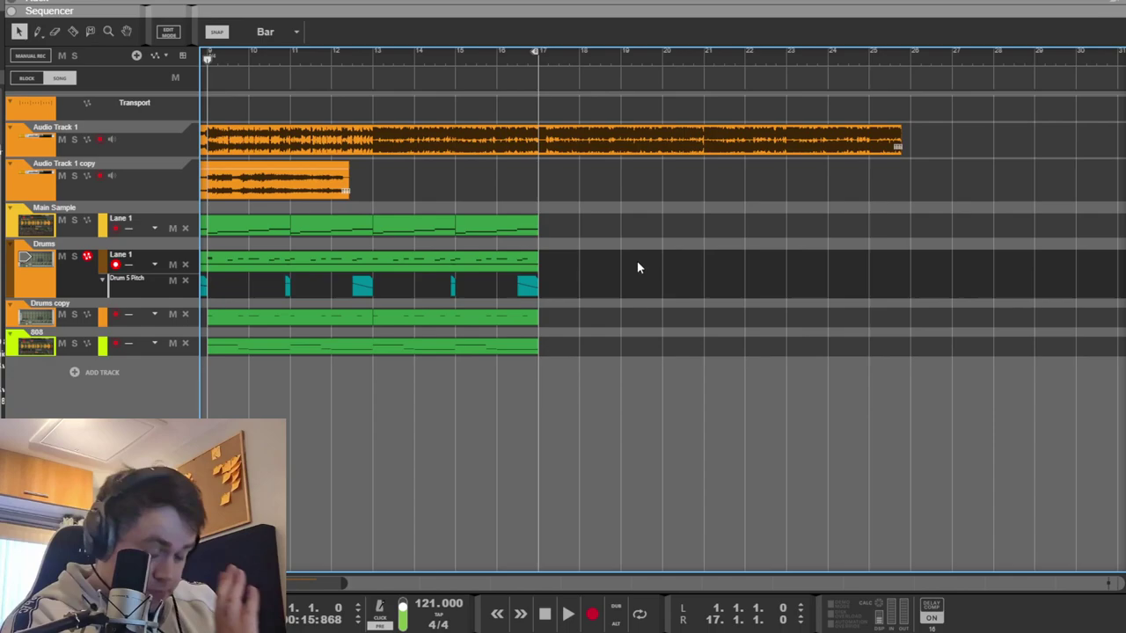